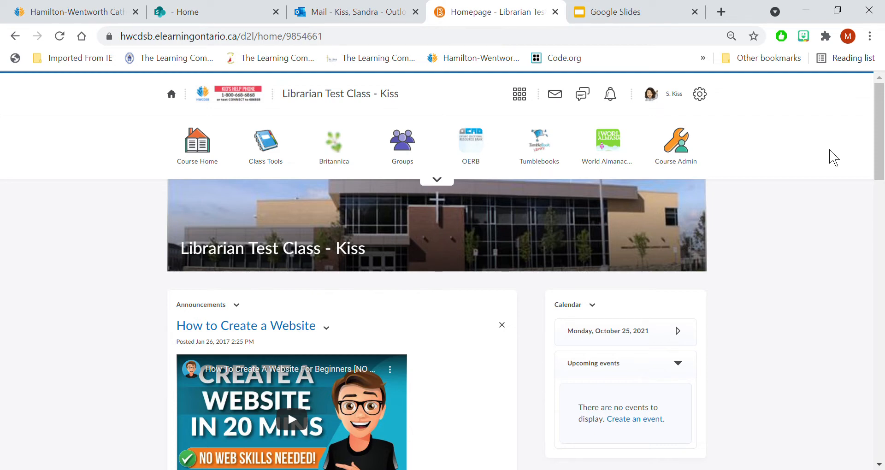
- Switch to Google Slides, open the Bitmoji Classroom presentation and copy its publish-to-web embed code
{"action": "left_click", "coordinate": [636, 22]}
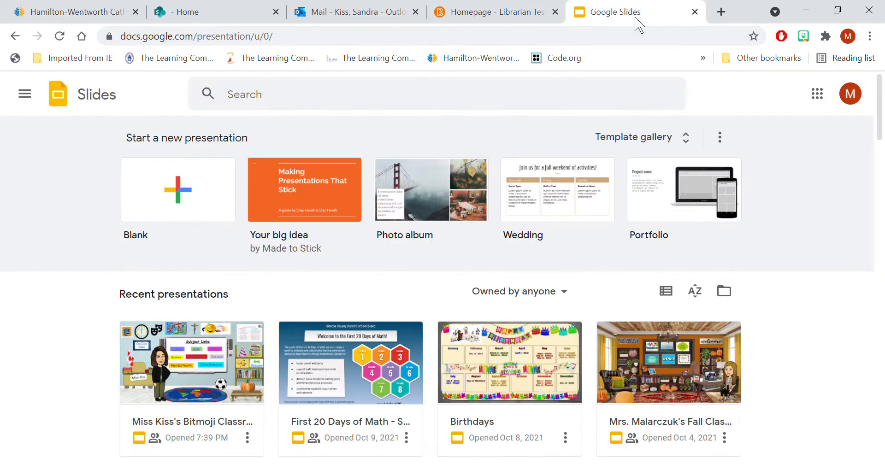
{"action": "left_click", "coordinate": [210, 402]}
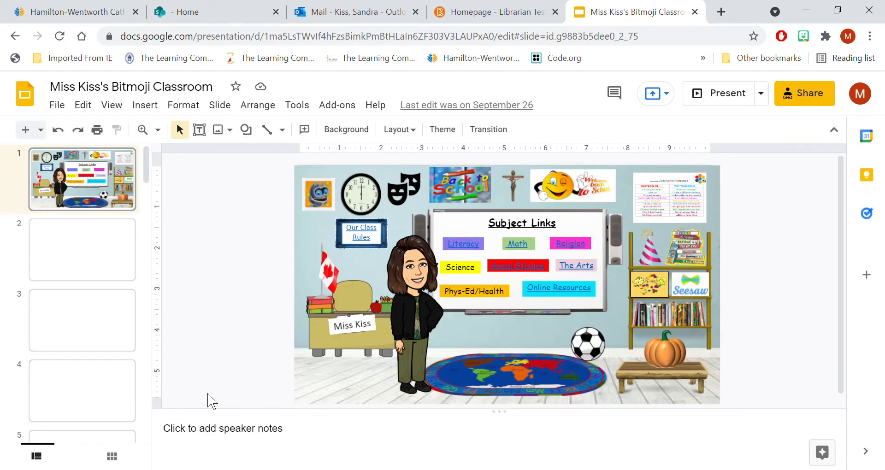
{"action": "left_click", "coordinate": [64, 113]}
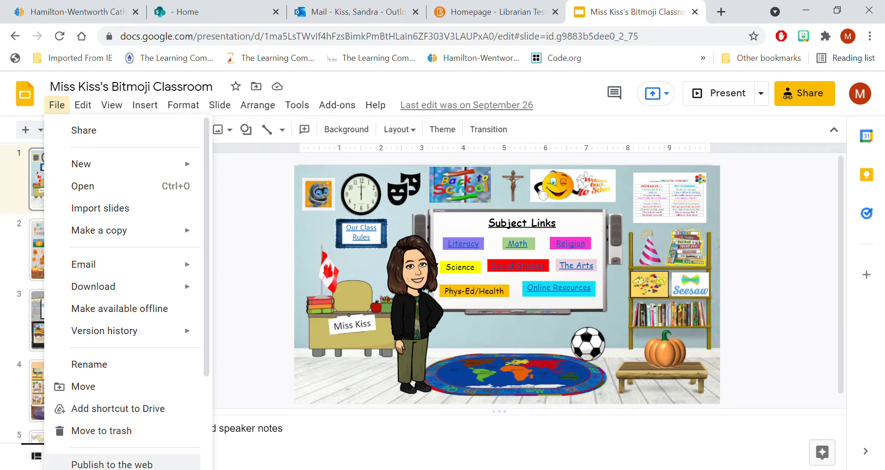
{"action": "left_click", "coordinate": [110, 465]}
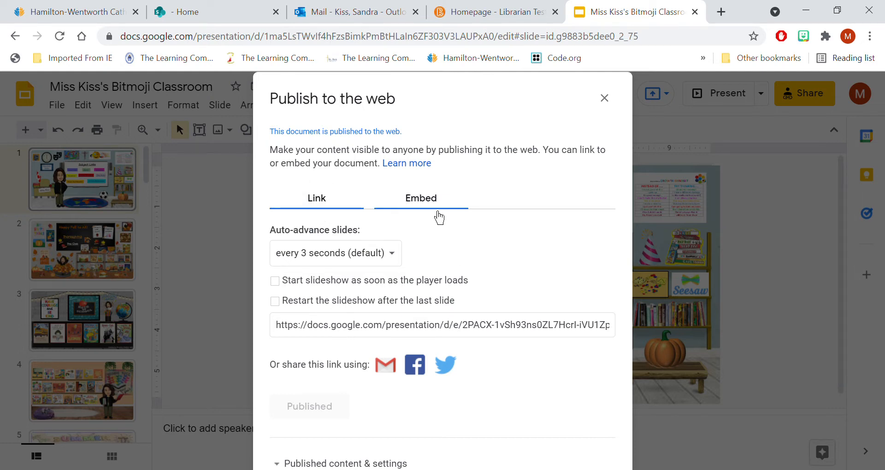
{"action": "left_click", "coordinate": [438, 214]}
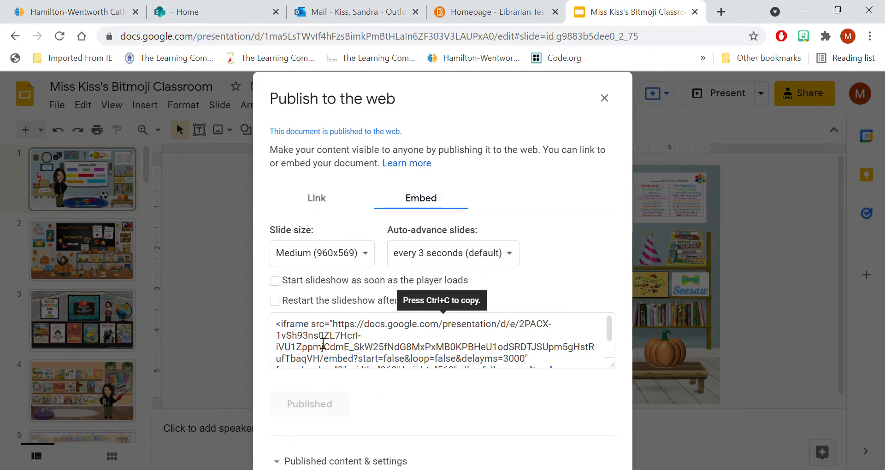
{"action": "left_click", "coordinate": [323, 343]}
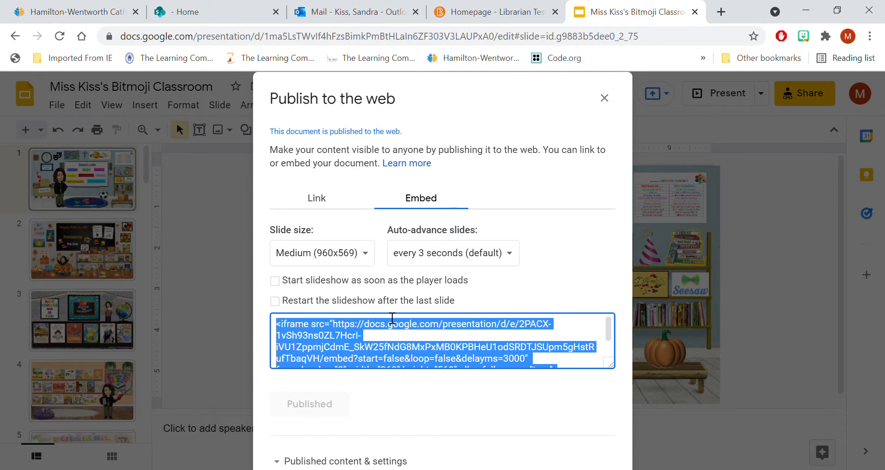
- Switch to the Librarian Test Class site and create a new course widget named as the teacher's Virtual Classroom
{"action": "left_click", "coordinate": [512, 16]}
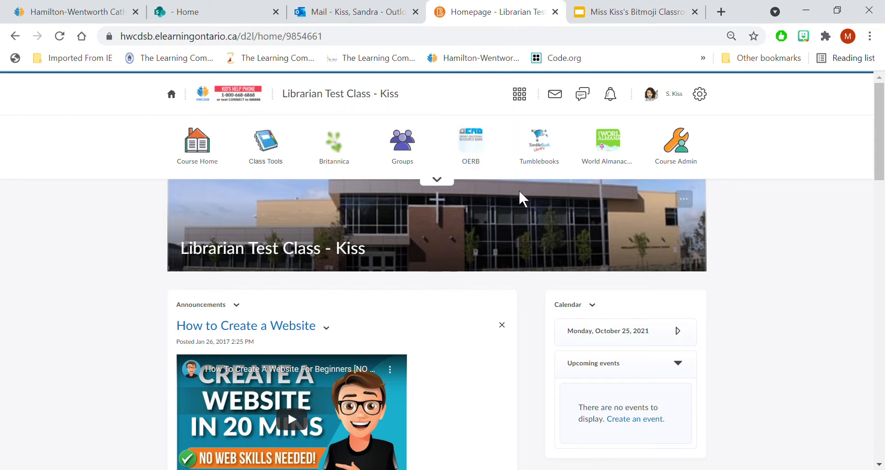
{"action": "left_click", "coordinate": [442, 181]}
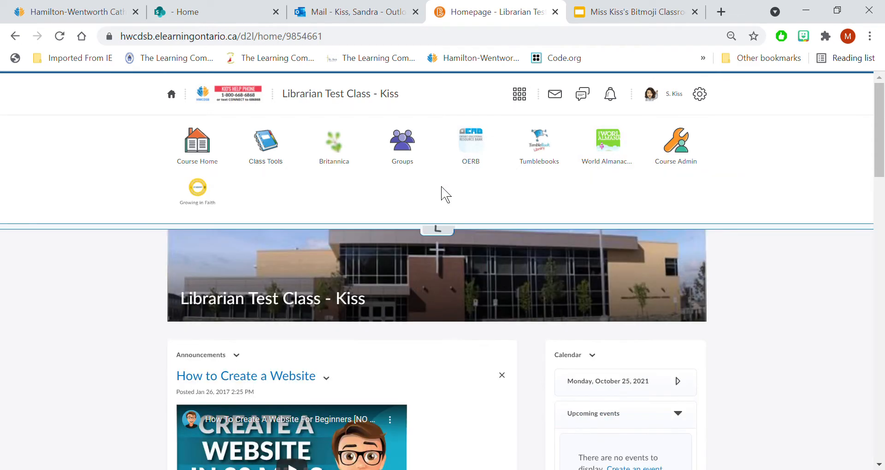
{"action": "left_click", "coordinate": [674, 161]}
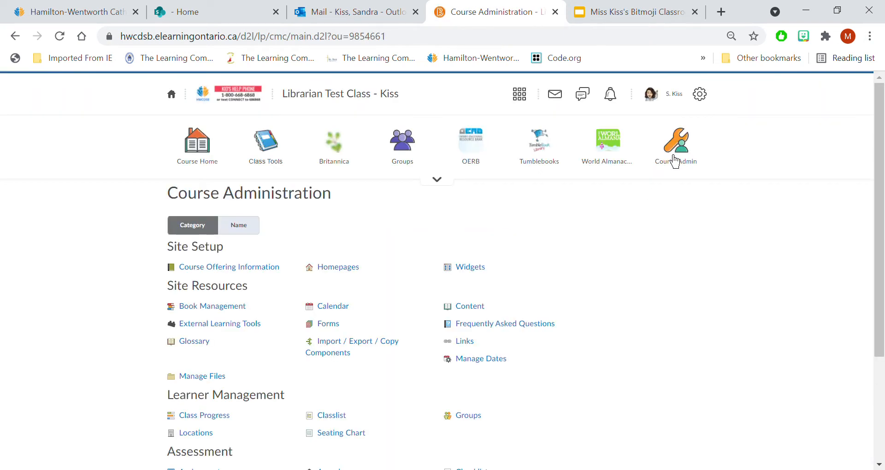
{"action": "left_click", "coordinate": [482, 275]}
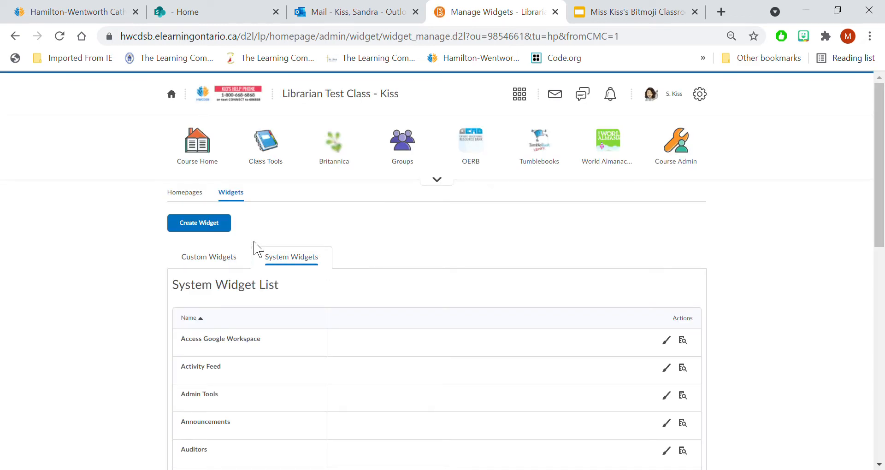
{"action": "left_click", "coordinate": [206, 226]}
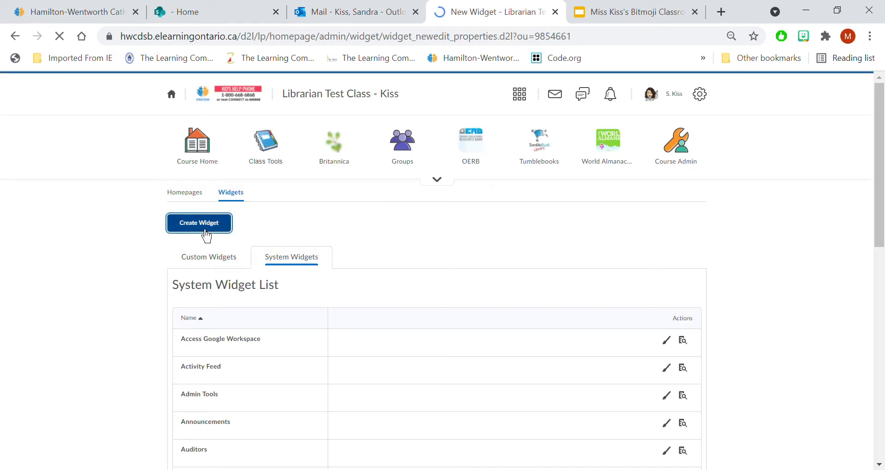
{"action": "left_click", "coordinate": [208, 311]}
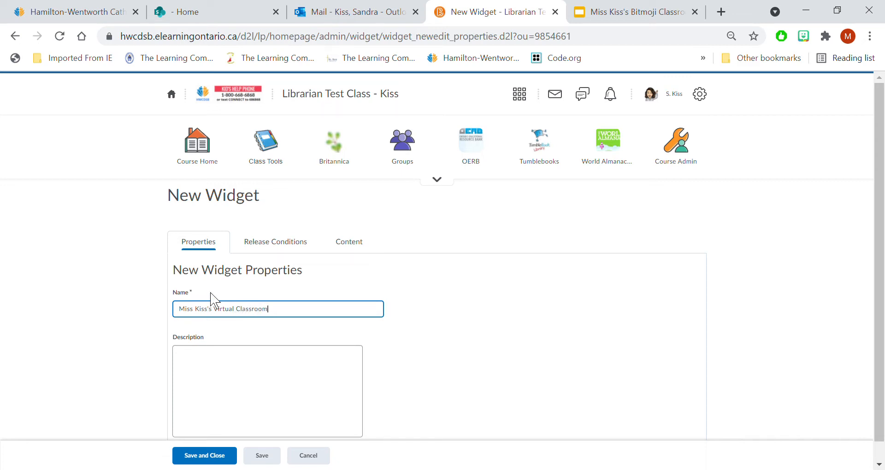
- Paste the copied presentation embed code into the source code of the new widget's content and save the code
{"action": "left_click", "coordinate": [351, 251]}
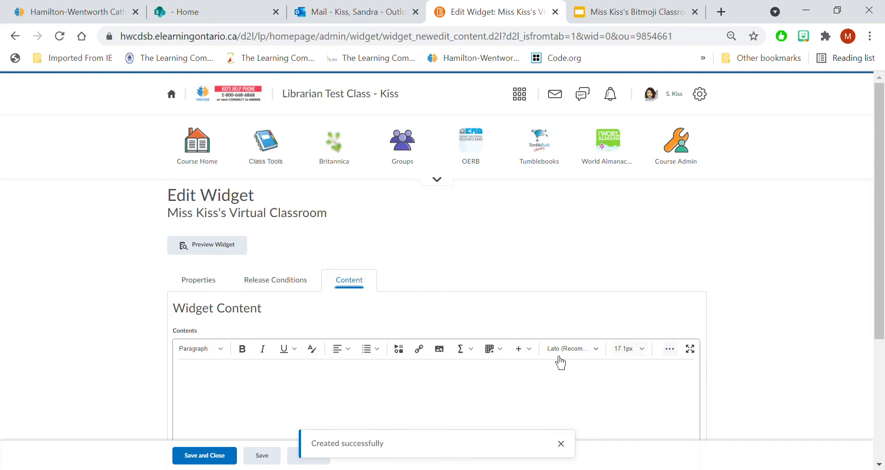
{"action": "left_click", "coordinate": [669, 349]}
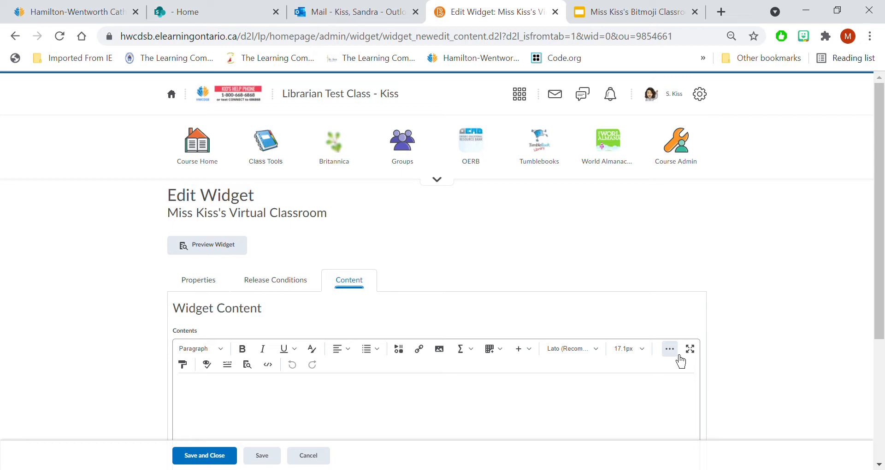
{"action": "left_click", "coordinate": [276, 372]}
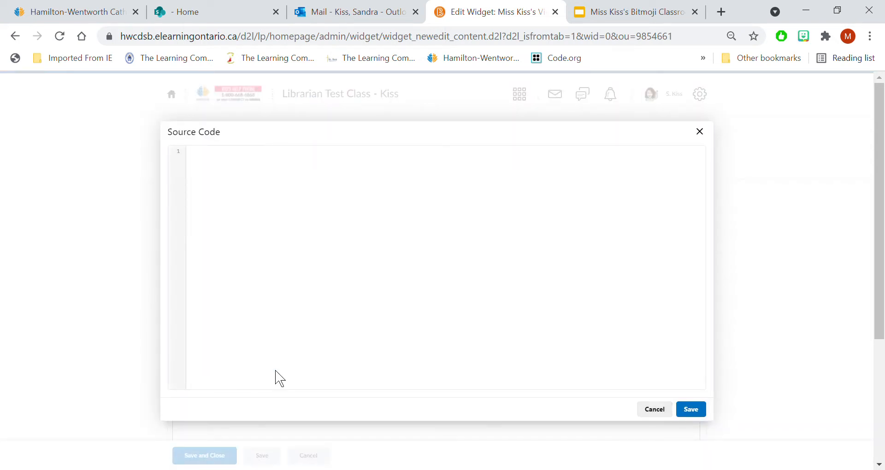
{"action": "left_click", "coordinate": [266, 249]}
{"action": "type", "text": "<iframe src=\"https://docs.google.com/presentation/d/e/2PACX-1vSh93ns0ZL7HcrI-iVU1ZppmjCdmE_SkW25fNdG8MxPxMB0KPBHeU1odSRDTJSUpm5gHstRufTbaqVH/embed?start=false&loop=false&delayms=3000\" frameborder=\"0\" width=\"960\" height=\"569\" allowfullscreen=\"true\" mozallowfullscreen=\"true\" webkitallowfullscreen=\"true\"></iframe>"}
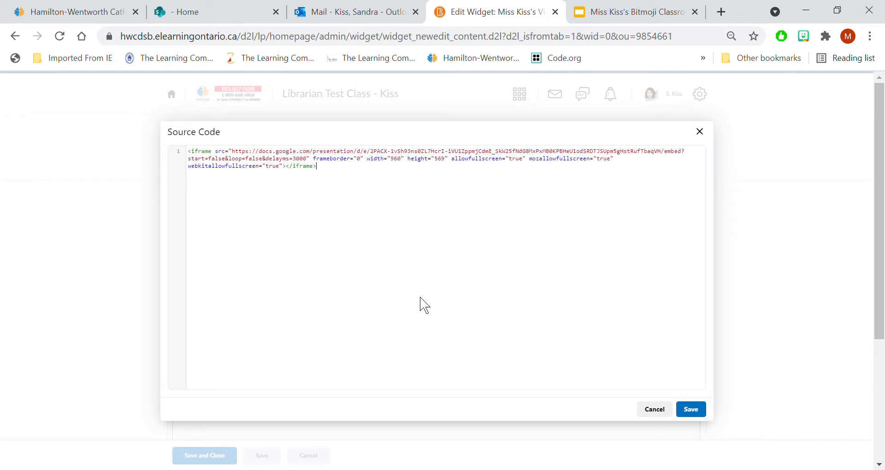
{"action": "left_click", "coordinate": [690, 409]}
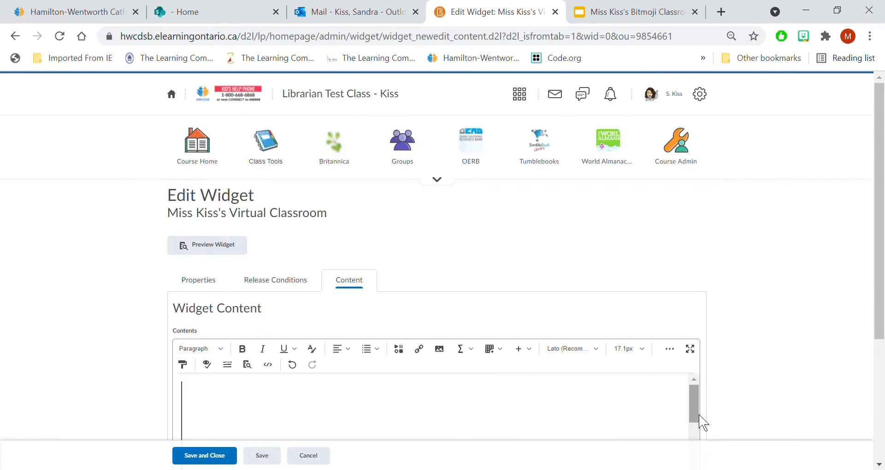
- Check the embedded slides in the widget content and save the finished widget
{"action": "scroll", "coordinate": [680, 406], "scroll_direction": "down", "scroll_amount": 3}
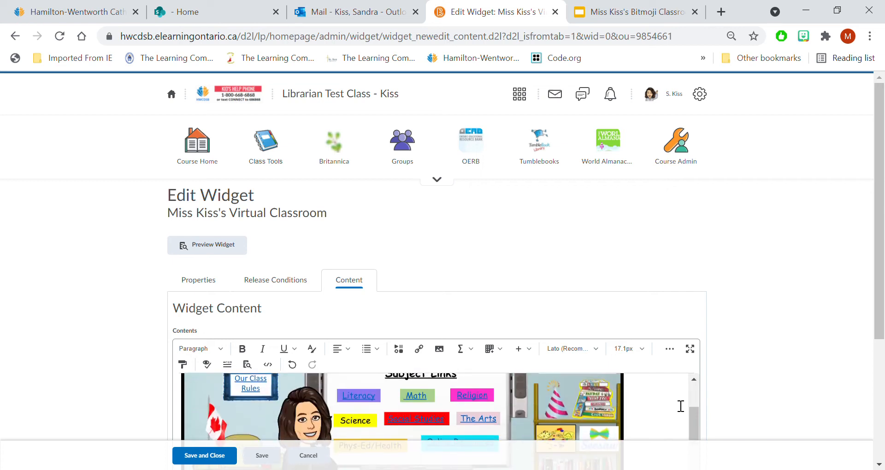
{"action": "left_click_drag", "start_coordinate": [878, 279], "coordinate": [873, 361]}
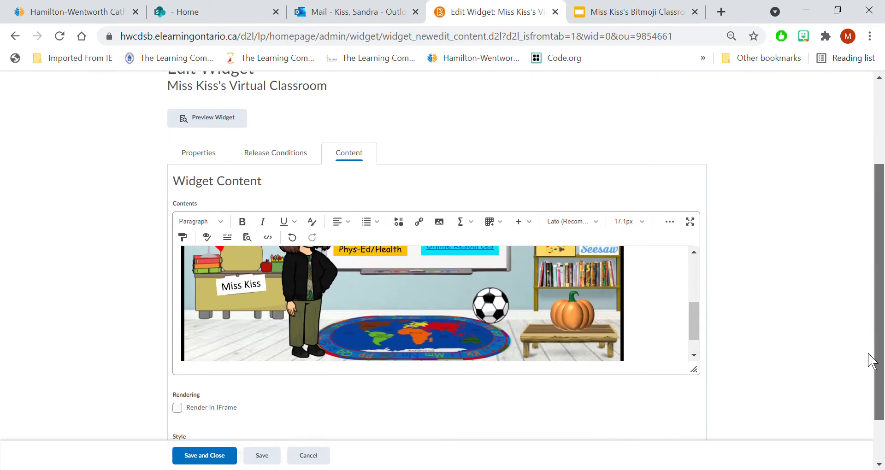
{"action": "left_click_drag", "start_coordinate": [703, 330], "coordinate": [705, 280]}
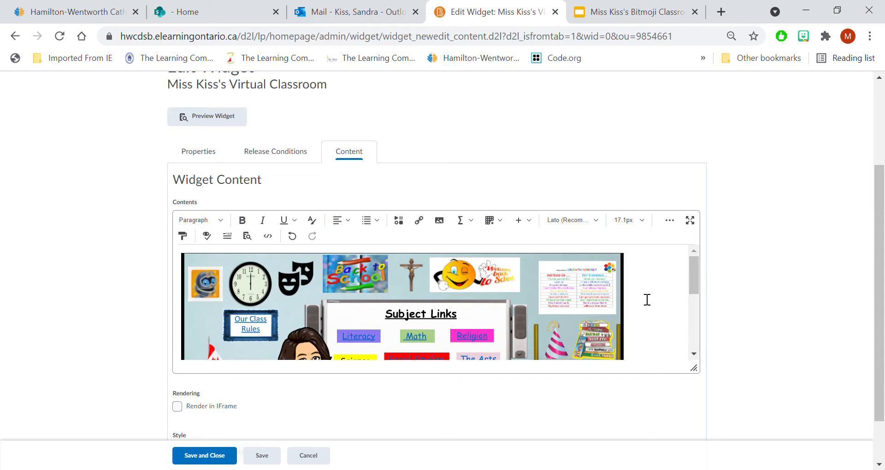
{"action": "scroll", "coordinate": [882, 267], "scroll_direction": "down", "scroll_amount": 1}
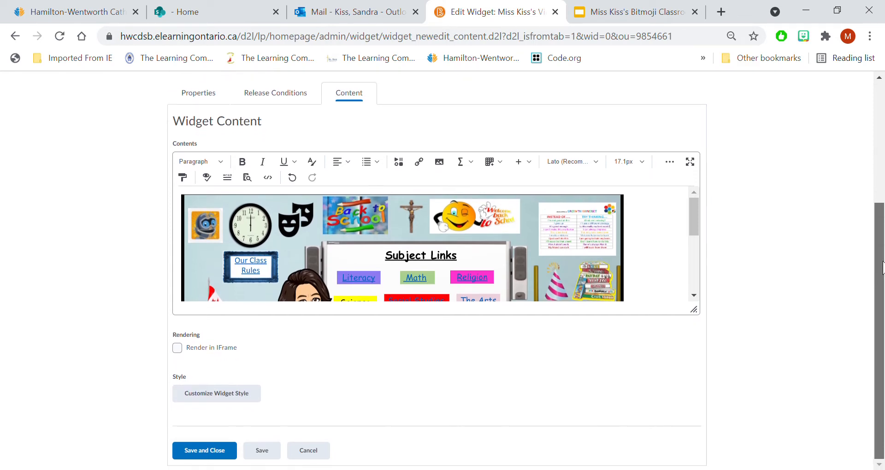
{"action": "left_click", "coordinate": [211, 455]}
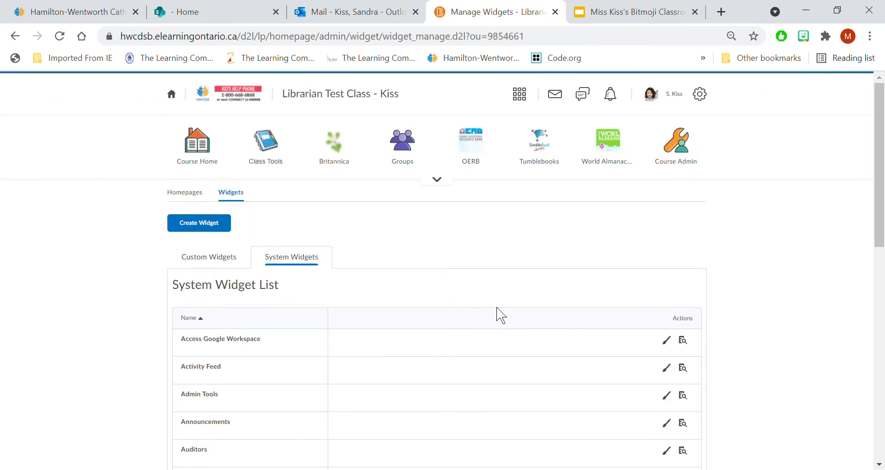
- Look through the custom widget list for the new Virtual Classroom widget
{"action": "scroll", "coordinate": [501, 315], "scroll_direction": "down", "scroll_amount": 1}
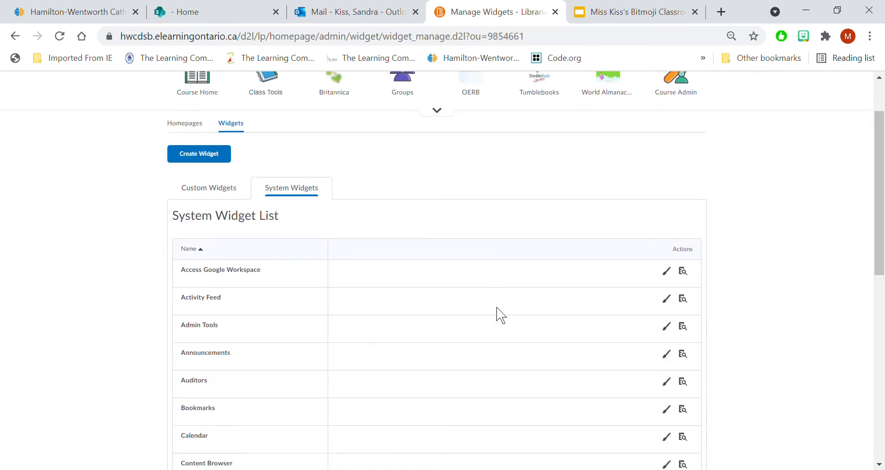
{"action": "left_click", "coordinate": [208, 198]}
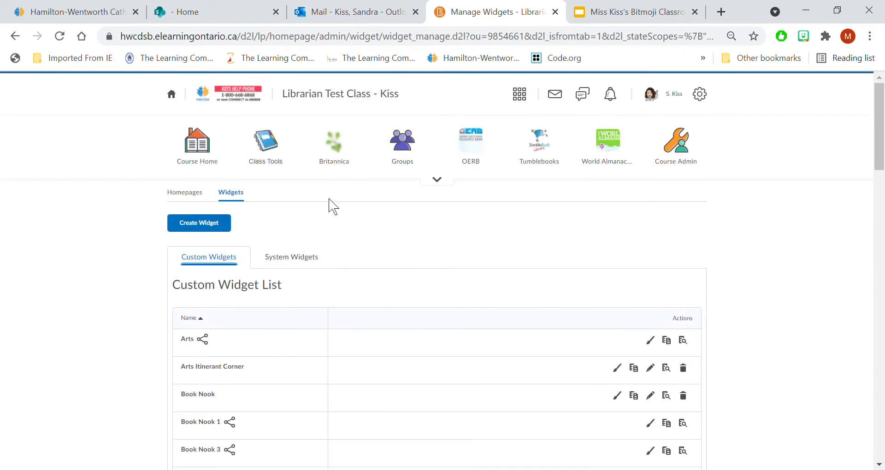
{"action": "scroll", "coordinate": [514, 357], "scroll_direction": "down", "scroll_amount": 15}
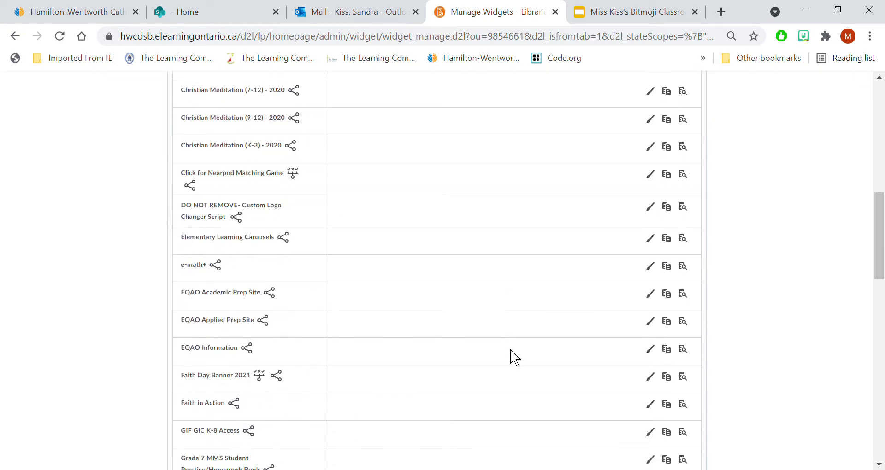
{"action": "scroll", "coordinate": [515, 358], "scroll_direction": "down", "scroll_amount": 8}
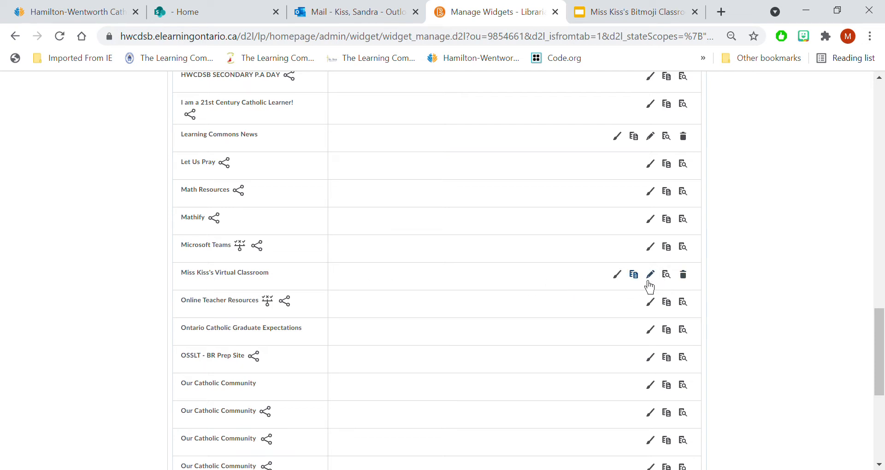
{"action": "scroll", "coordinate": [495, 309], "scroll_direction": "up", "scroll_amount": 20}
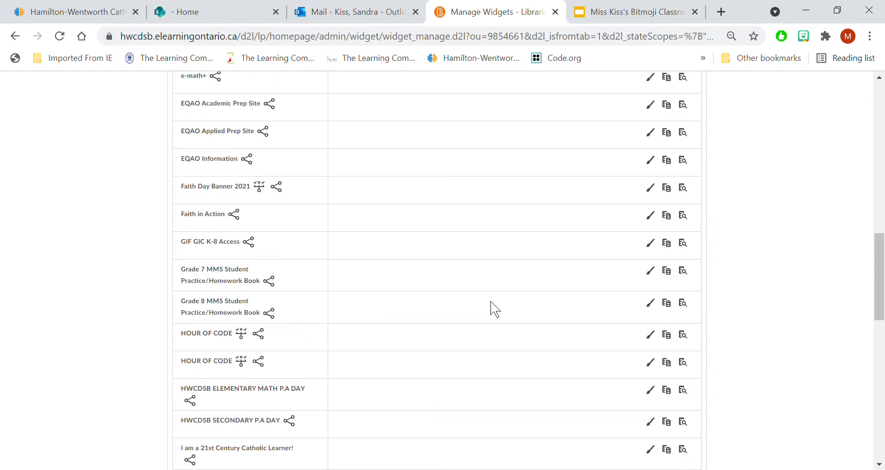
{"action": "scroll", "coordinate": [494, 309], "scroll_direction": "up", "scroll_amount": 2}
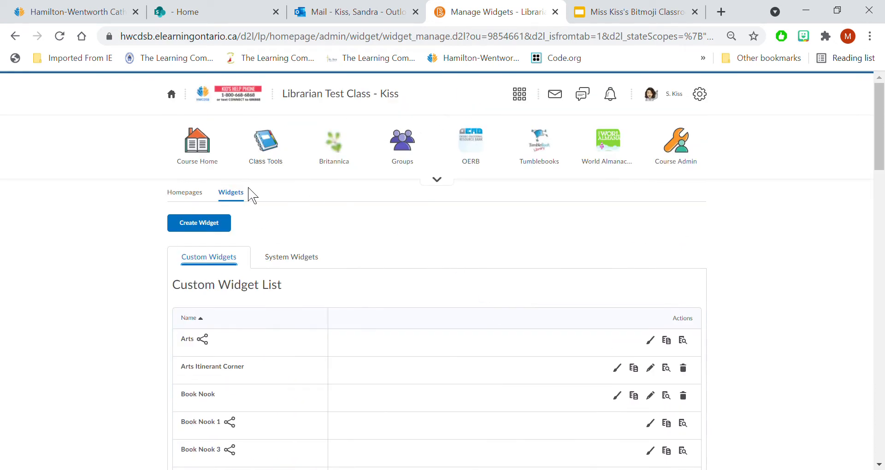
- Return to the course homepage and open it for editing
{"action": "left_click", "coordinate": [196, 172]}
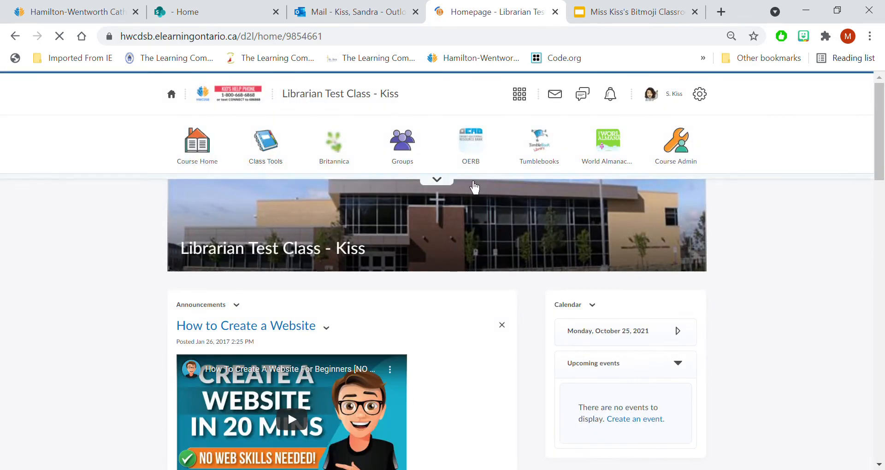
{"action": "scroll", "coordinate": [878, 435], "scroll_direction": "down", "scroll_amount": 20}
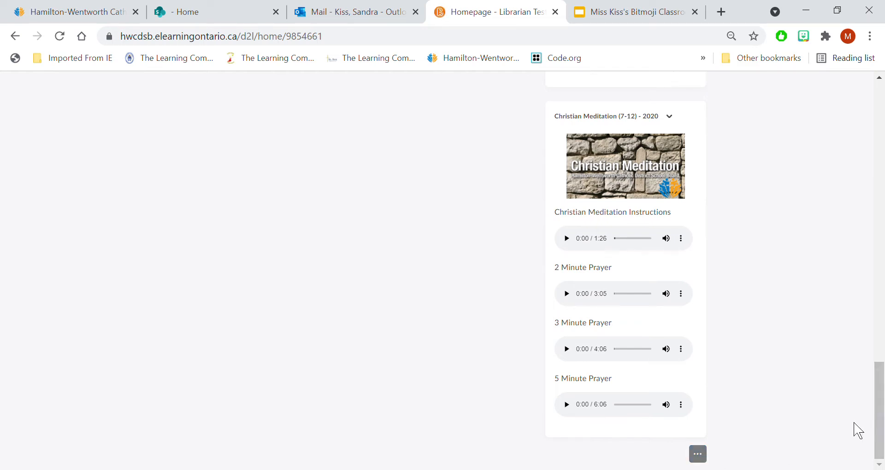
{"action": "left_click", "coordinate": [698, 456]}
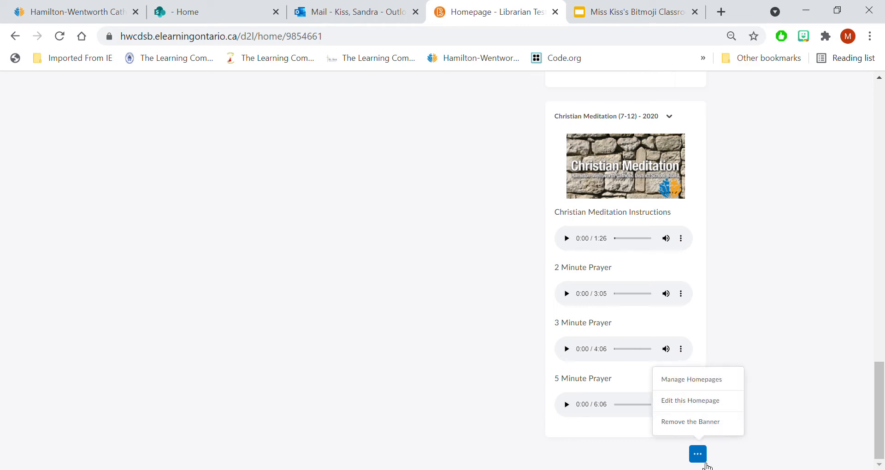
{"action": "left_click", "coordinate": [693, 401]}
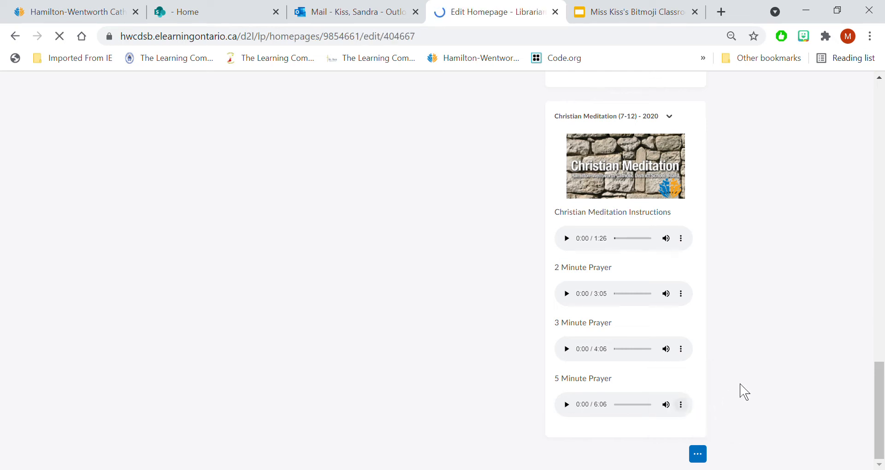
- Add the Virtual Classroom widget to the homepage's large panel, below the Activity Feed
{"action": "scroll", "coordinate": [496, 382], "scroll_direction": "down", "scroll_amount": 7}
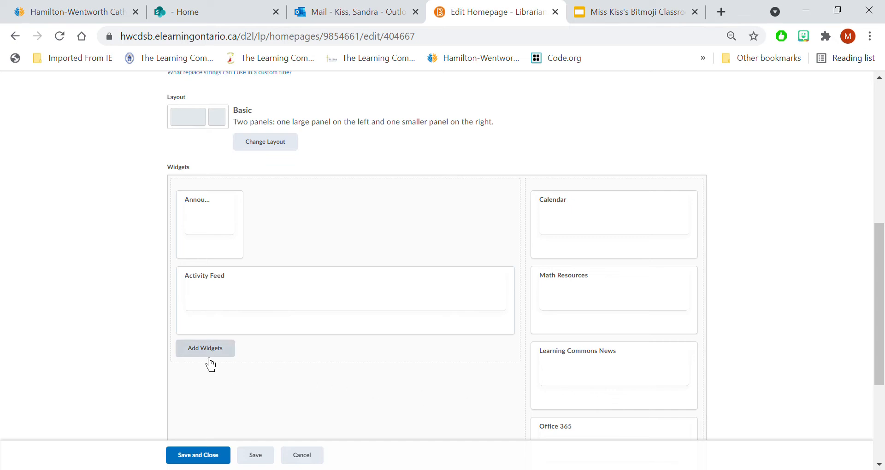
{"action": "left_click", "coordinate": [209, 357]}
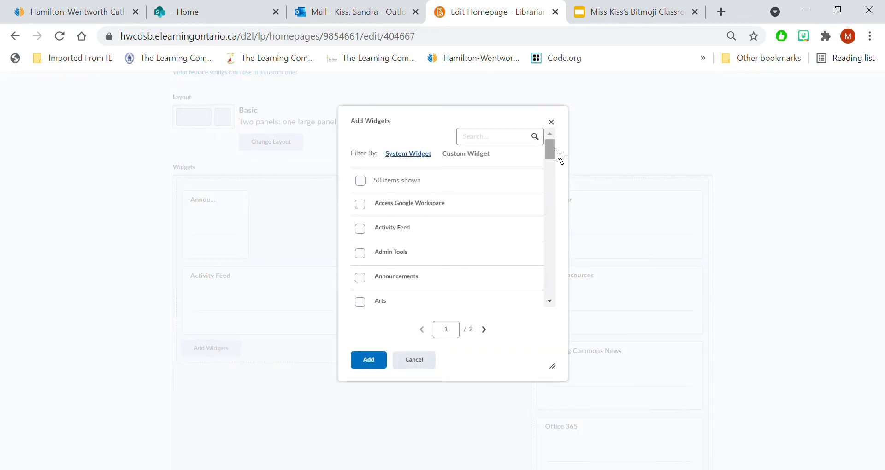
{"action": "left_click_drag", "start_coordinate": [551, 152], "coordinate": [549, 296]}
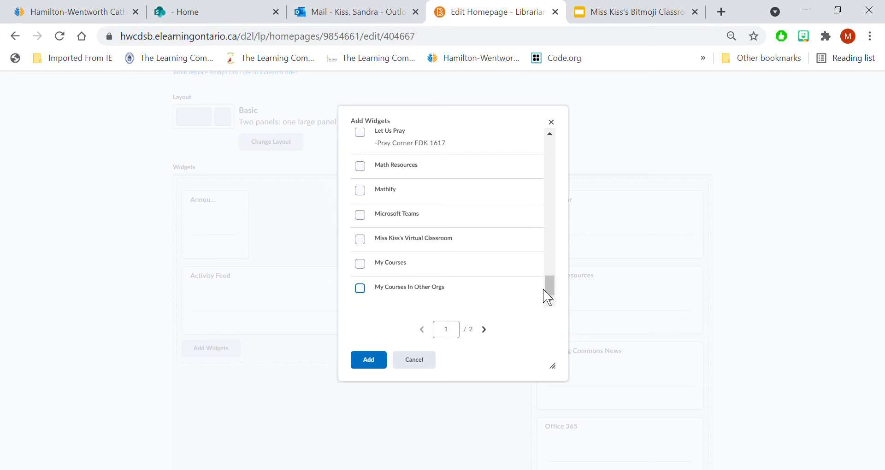
{"action": "left_click", "coordinate": [369, 243]}
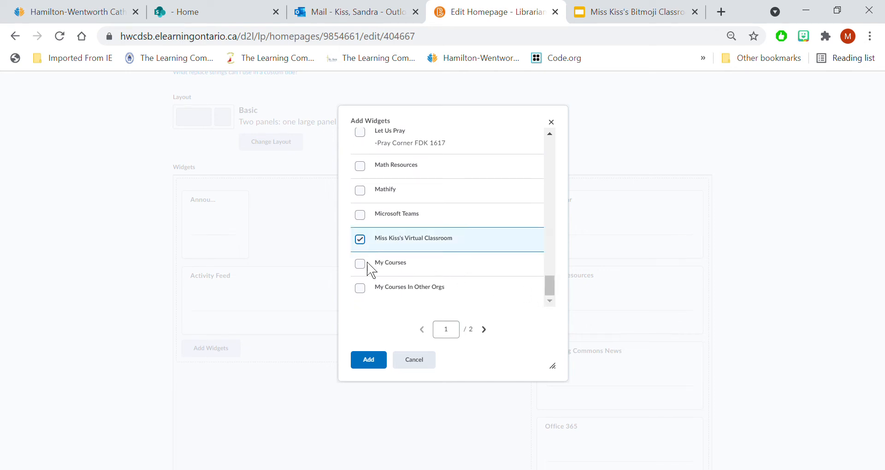
{"action": "left_click", "coordinate": [370, 364]}
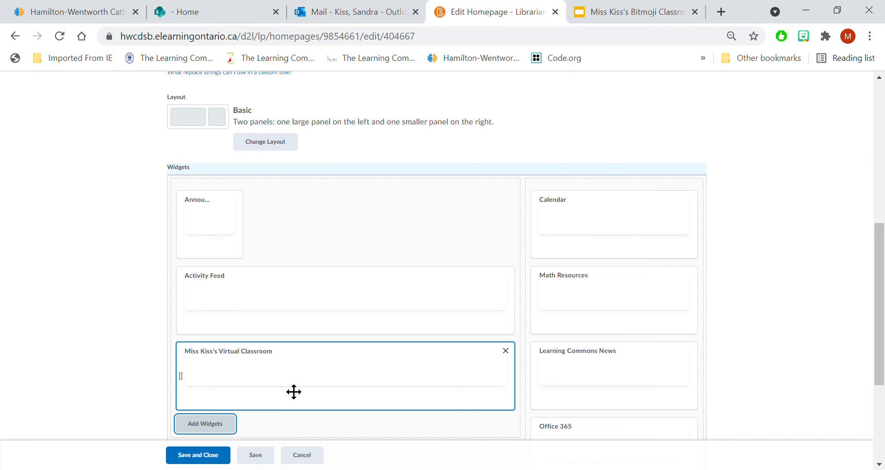
- Move the Virtual Classroom widget above Announcements in the large panel, then save and close the homepage
{"action": "left_click_drag", "start_coordinate": [294, 392], "coordinate": [300, 257]}
{"action": "left_click_drag", "start_coordinate": [299, 217], "coordinate": [293, 219]}
{"action": "left_click_drag", "start_coordinate": [320, 368], "coordinate": [325, 214]}
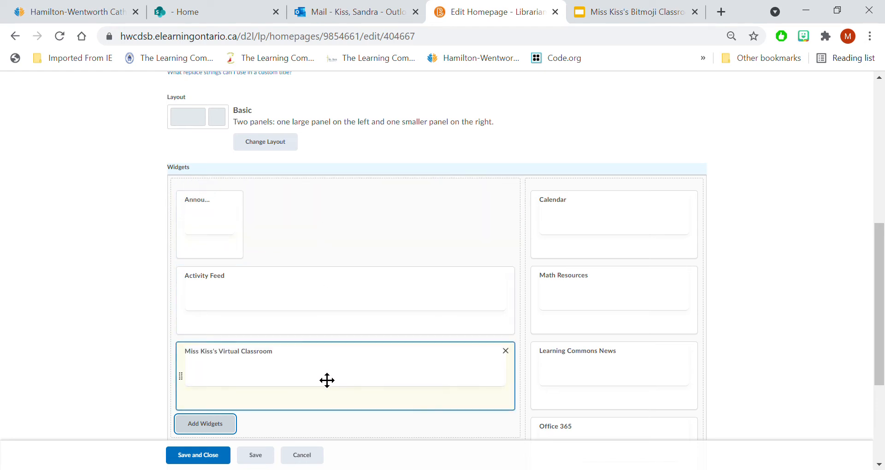
{"action": "left_click_drag", "start_coordinate": [326, 379], "coordinate": [329, 222]}
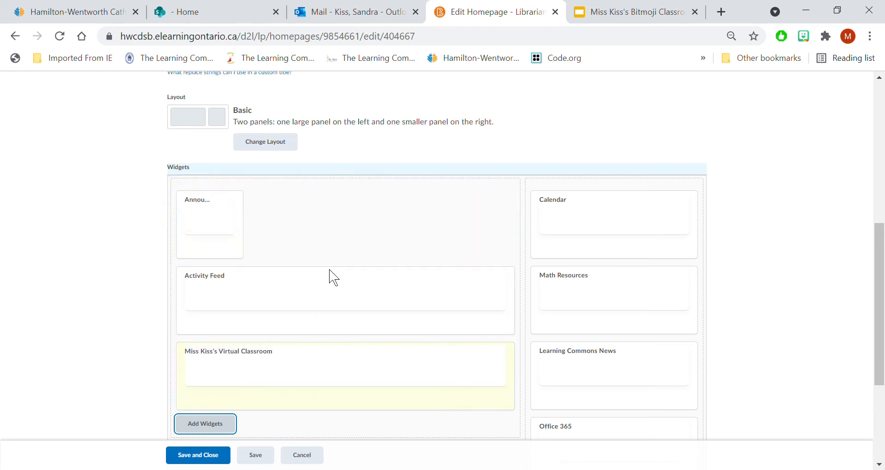
{"action": "left_click_drag", "start_coordinate": [198, 366], "coordinate": [199, 227]}
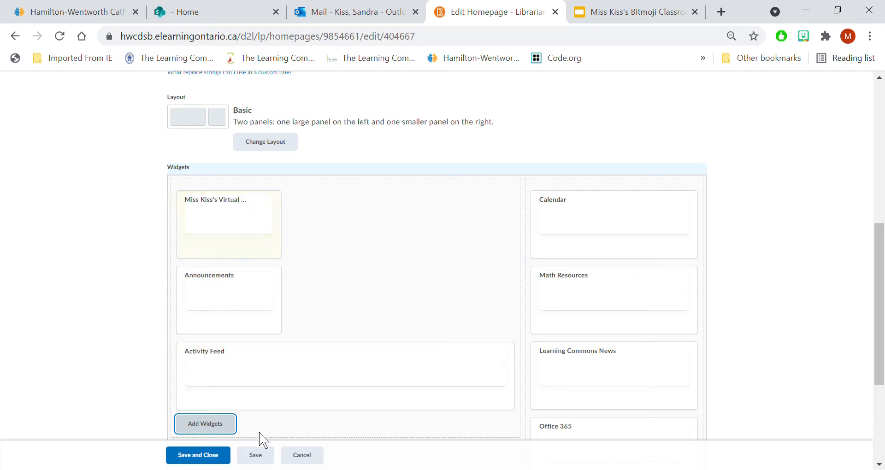
{"action": "left_click", "coordinate": [202, 463]}
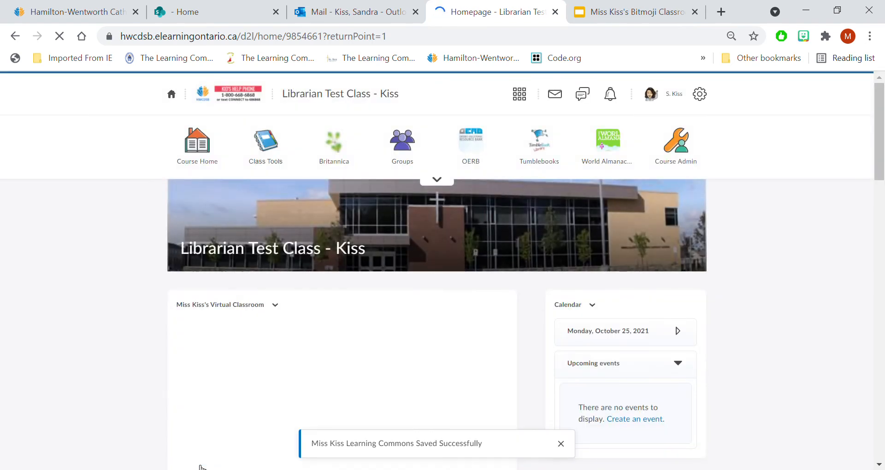
- Check how the Virtual Classroom widget fits on the course homepage and reopen the homepage for editing
{"action": "scroll", "coordinate": [814, 311], "scroll_direction": "down", "scroll_amount": 5}
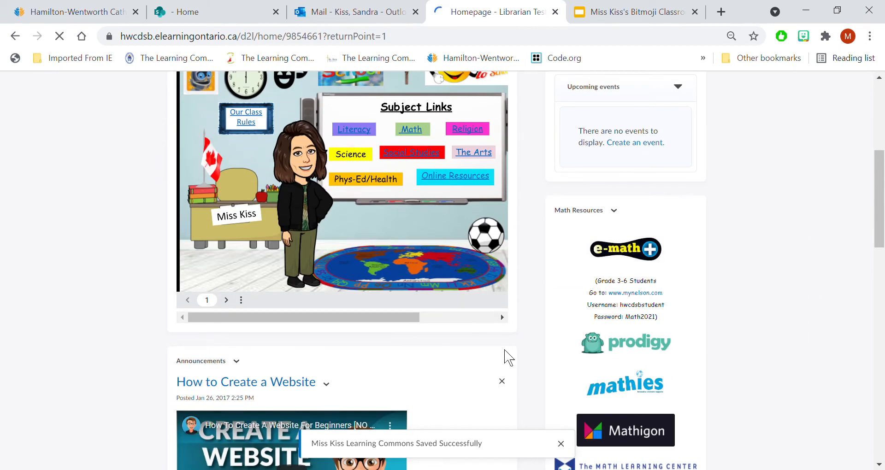
{"action": "scroll", "coordinate": [553, 292], "scroll_direction": "up", "scroll_amount": 2}
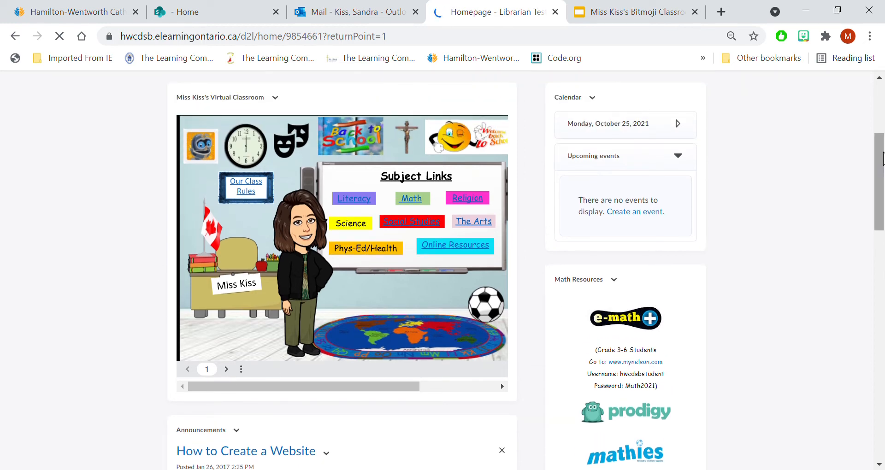
{"action": "scroll", "coordinate": [882, 157], "scroll_direction": "up", "scroll_amount": 2}
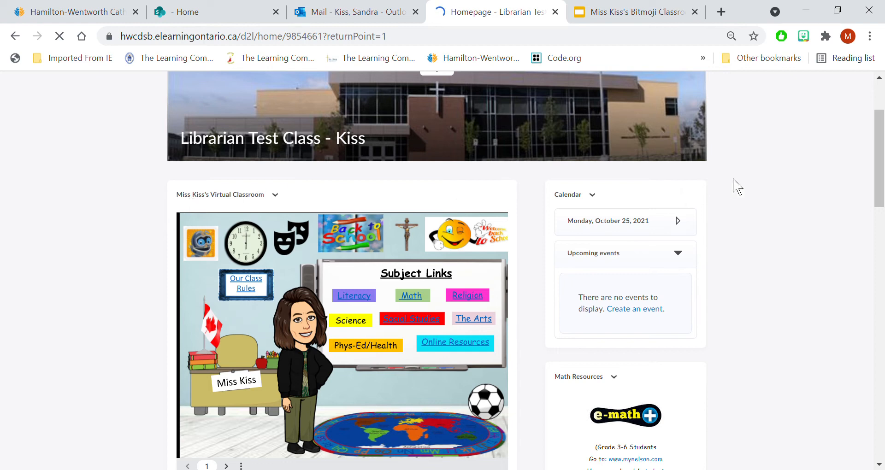
{"action": "scroll", "coordinate": [432, 391], "scroll_direction": "up", "scroll_amount": 3}
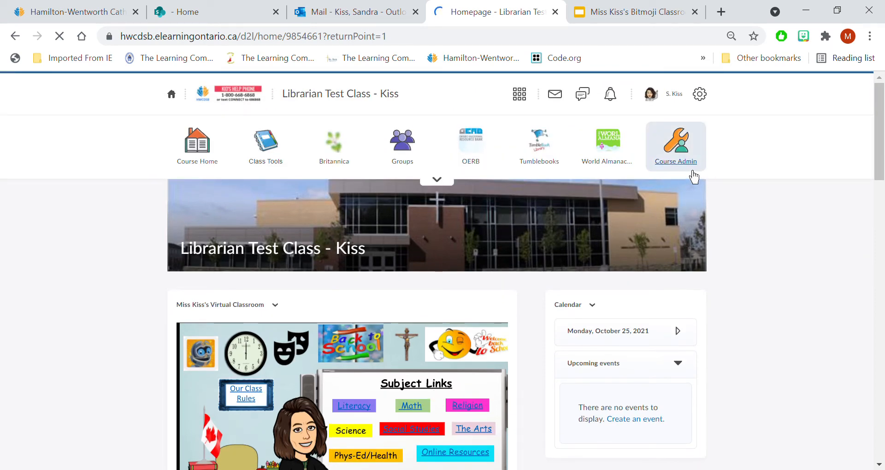
{"action": "left_click_drag", "start_coordinate": [869, 148], "coordinate": [881, 424]}
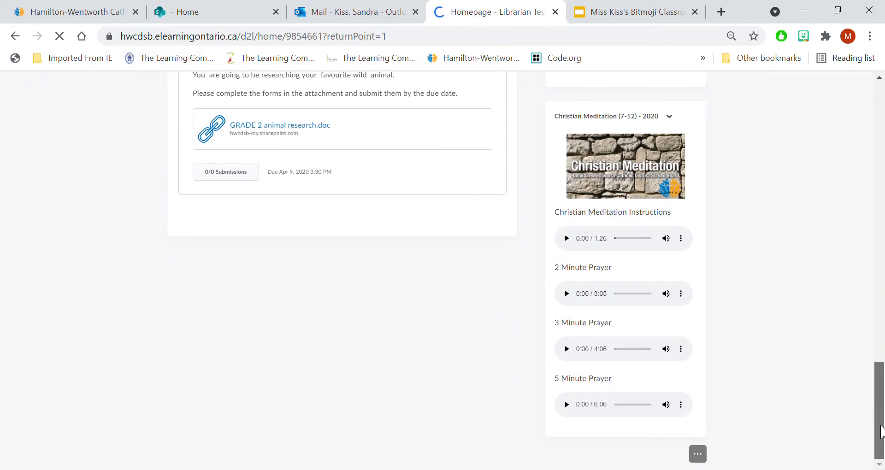
{"action": "left_click", "coordinate": [697, 454]}
{"action": "left_click", "coordinate": [711, 407]}
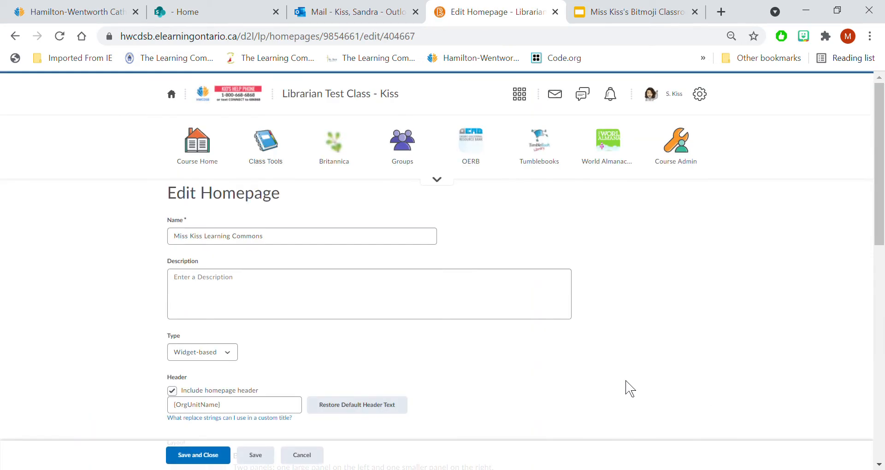
- Change the homepage layout to Large Left Panel, with four panels including a header and footer
{"action": "scroll", "coordinate": [630, 389], "scroll_direction": "down", "scroll_amount": 7}
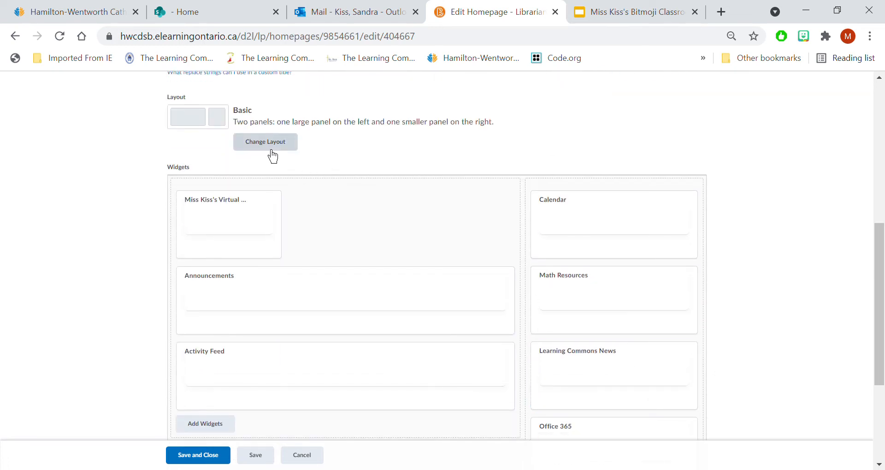
{"action": "left_click", "coordinate": [273, 156]}
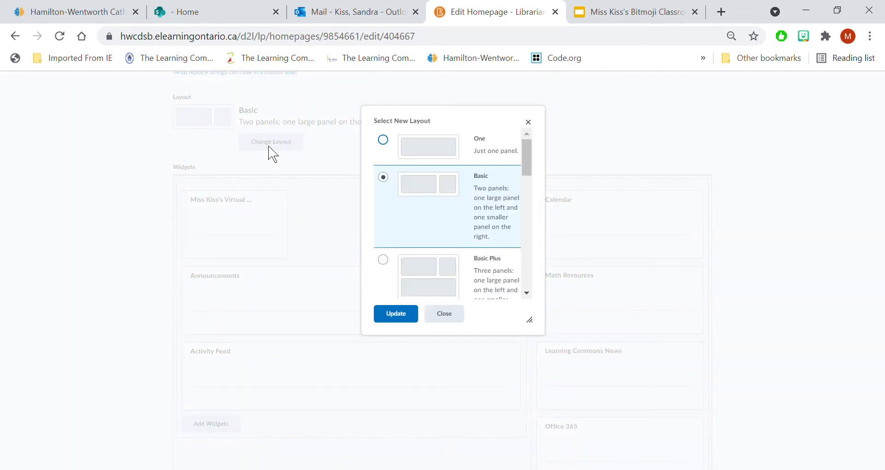
{"action": "left_click_drag", "start_coordinate": [531, 154], "coordinate": [531, 187]}
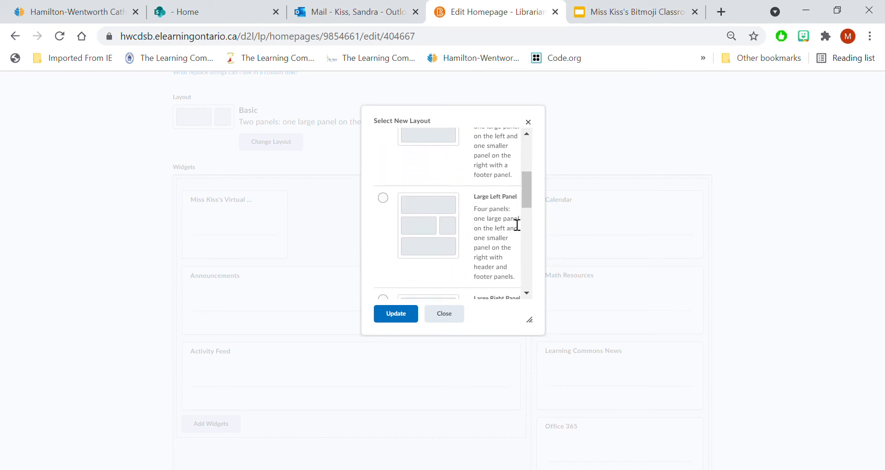
{"action": "left_click", "coordinate": [389, 210]}
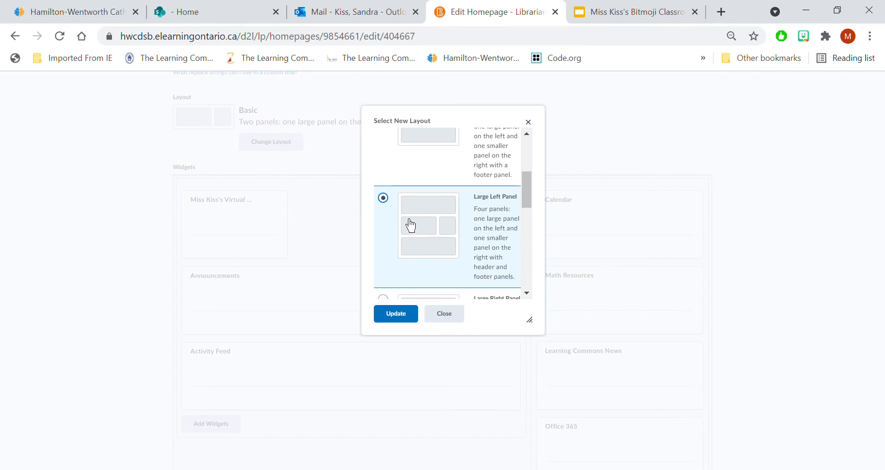
{"action": "left_click", "coordinate": [412, 322]}
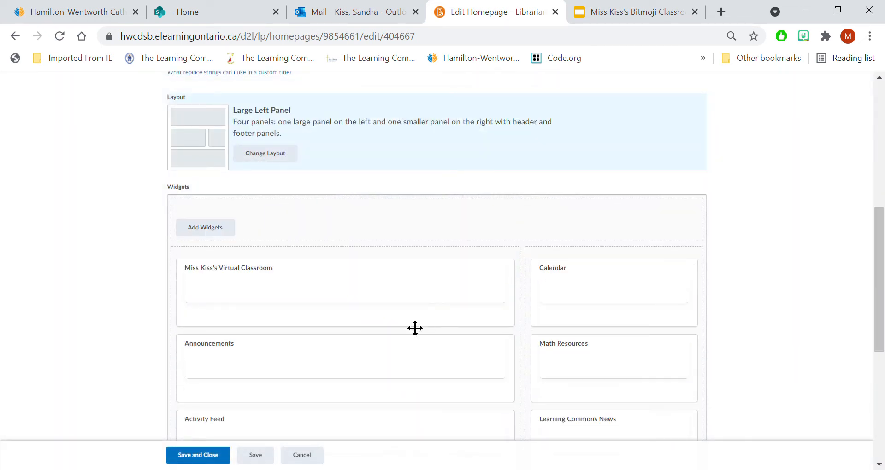
- Try to move the Virtual Classroom widget into the header panel, and remove it from the large left panel
{"action": "left_click_drag", "start_coordinate": [371, 317], "coordinate": [375, 255]}
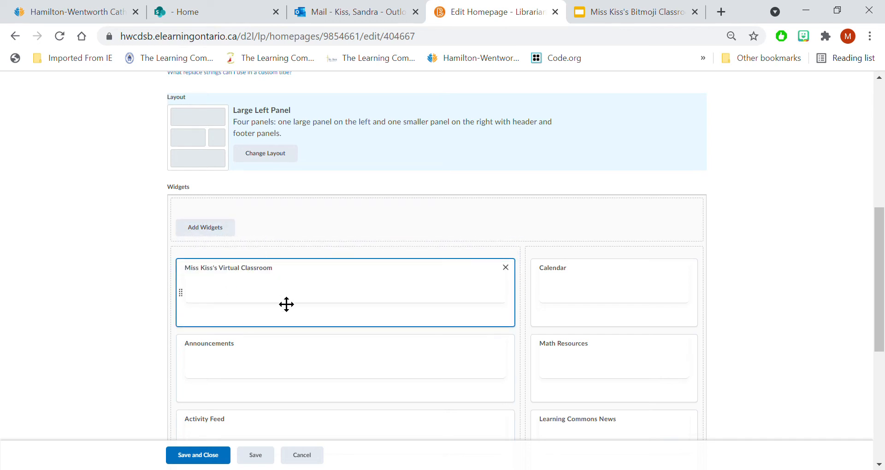
{"action": "scroll", "coordinate": [343, 343], "scroll_direction": "down", "scroll_amount": 3}
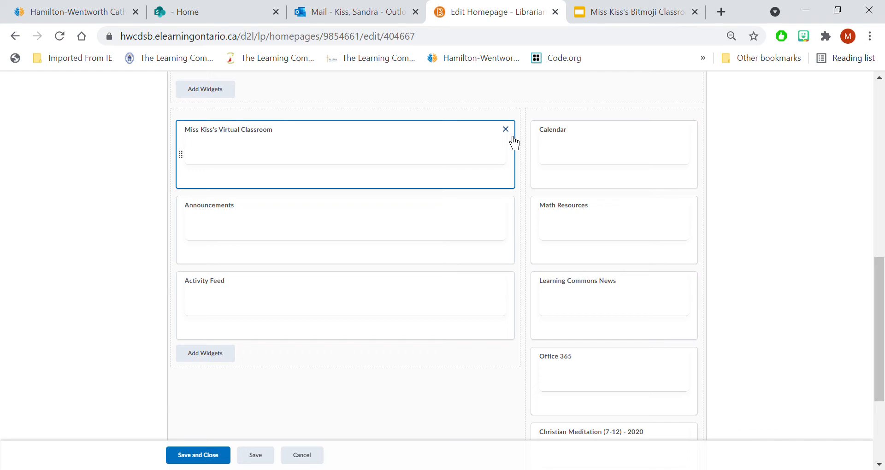
{"action": "left_click", "coordinate": [505, 129]}
- Add the Virtual Classroom widget to the full-width header panel, then save and close the homepage
{"action": "left_click", "coordinate": [223, 92]}
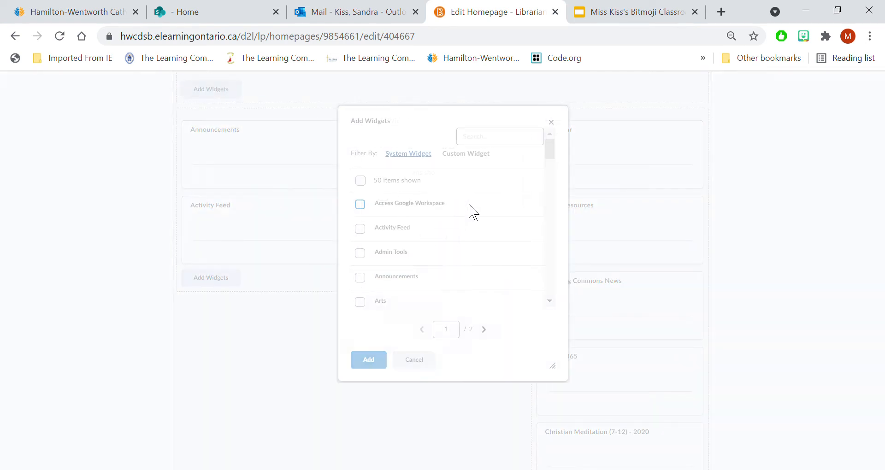
{"action": "left_click_drag", "start_coordinate": [555, 156], "coordinate": [556, 289]}
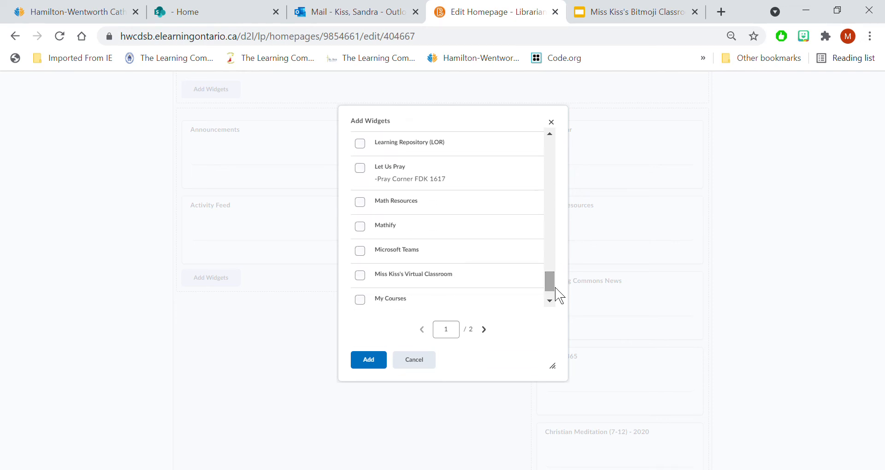
{"action": "left_click", "coordinate": [360, 275]}
{"action": "left_click", "coordinate": [369, 364]}
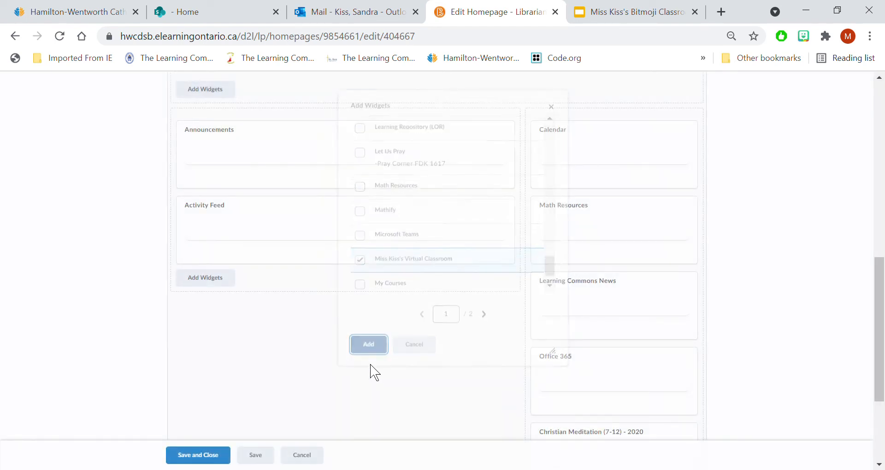
{"action": "scroll", "coordinate": [328, 330], "scroll_direction": "up", "scroll_amount": 6}
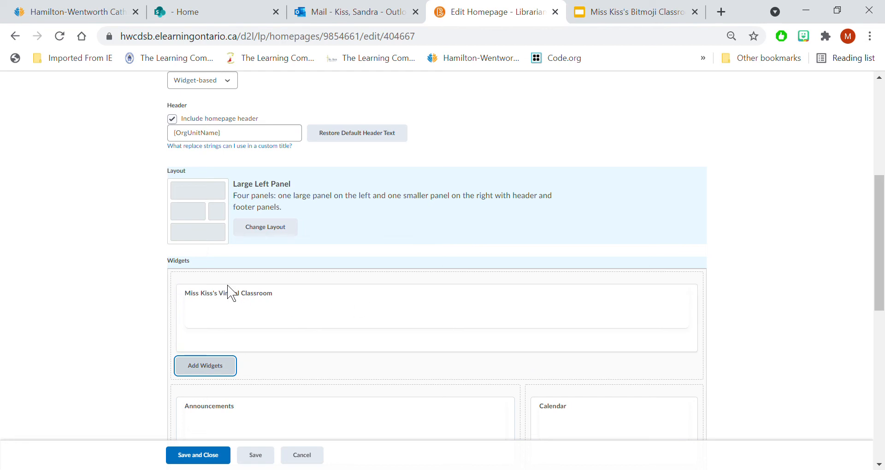
{"action": "scroll", "coordinate": [363, 331], "scroll_direction": "down", "scroll_amount": 3}
{"action": "scroll", "coordinate": [362, 331], "scroll_direction": "down", "scroll_amount": 2}
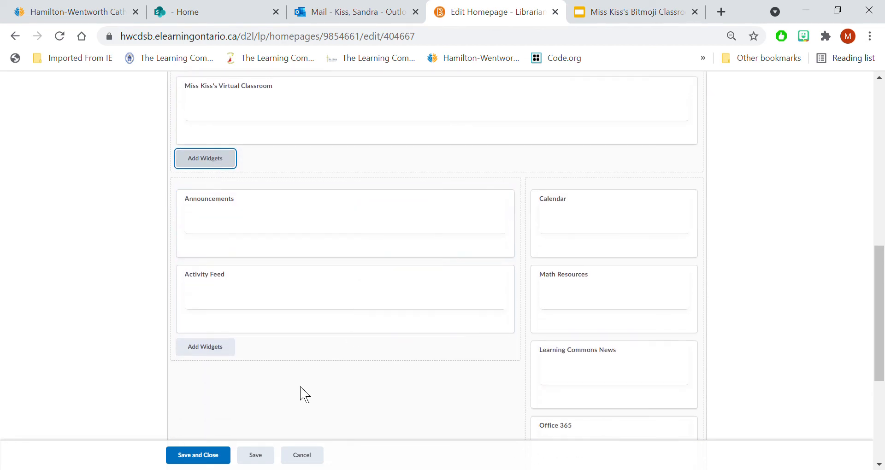
{"action": "left_click", "coordinate": [198, 454]}
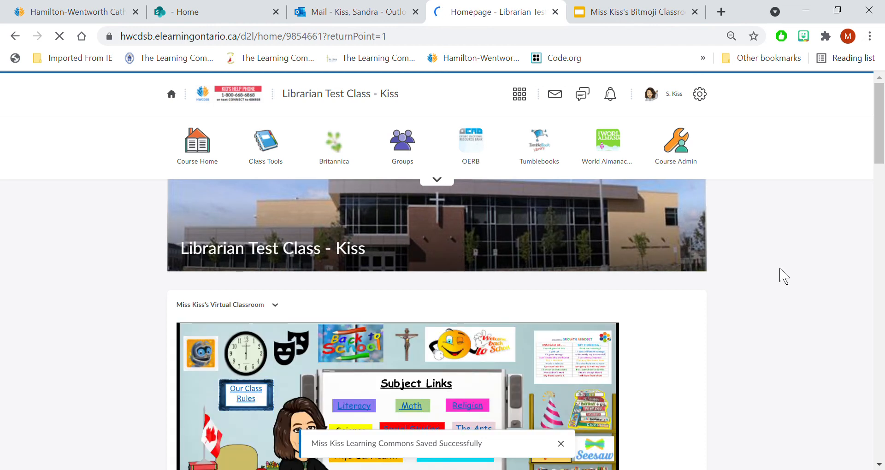
- Look over the saved homepage to check the full-width classroom widget and the widgets below it
{"action": "scroll", "coordinate": [776, 302], "scroll_direction": "down", "scroll_amount": 5}
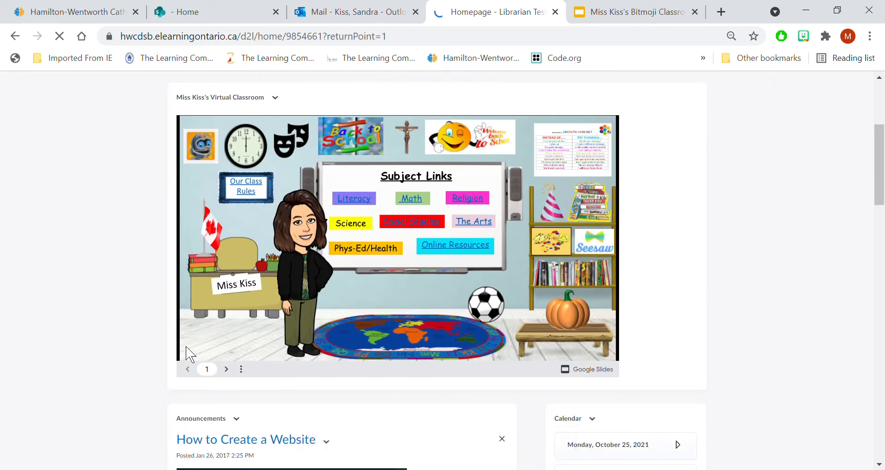
{"action": "scroll", "coordinate": [713, 320], "scroll_direction": "up", "scroll_amount": 2}
{"action": "scroll", "coordinate": [712, 320], "scroll_direction": "down", "scroll_amount": 3}
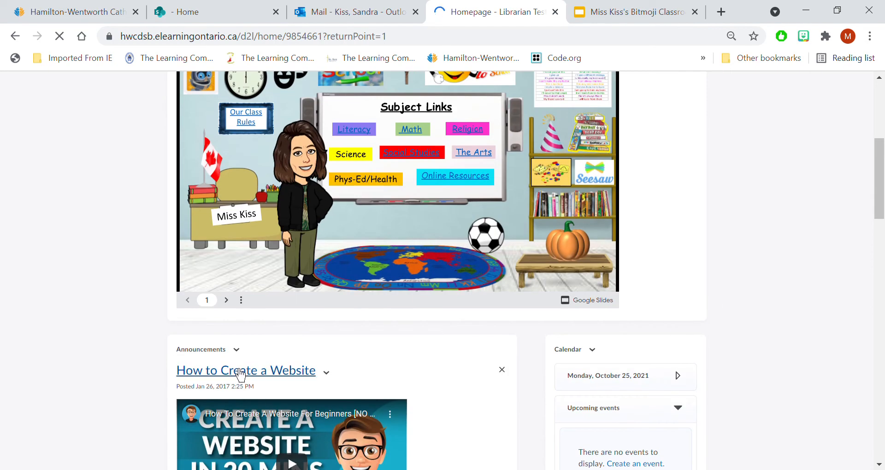
{"action": "scroll", "coordinate": [556, 404], "scroll_direction": "down", "scroll_amount": 2}
{"action": "scroll", "coordinate": [504, 344], "scroll_direction": "down", "scroll_amount": 4}
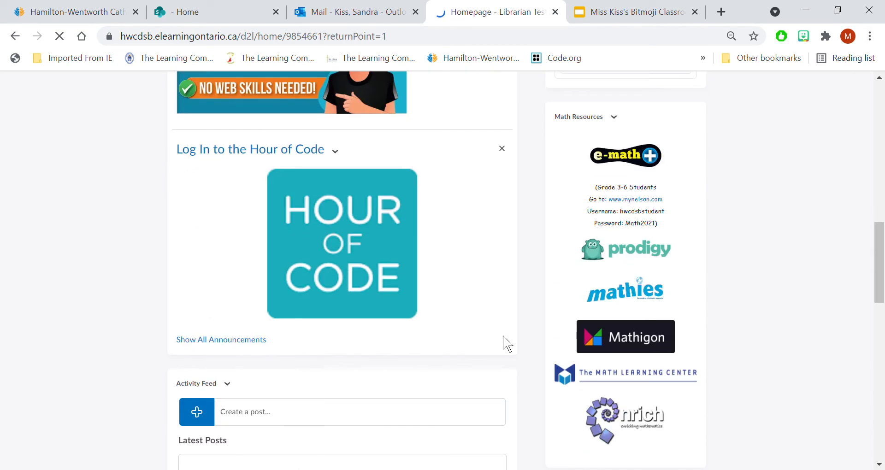
{"action": "scroll", "coordinate": [560, 343], "scroll_direction": "up", "scroll_amount": 10}
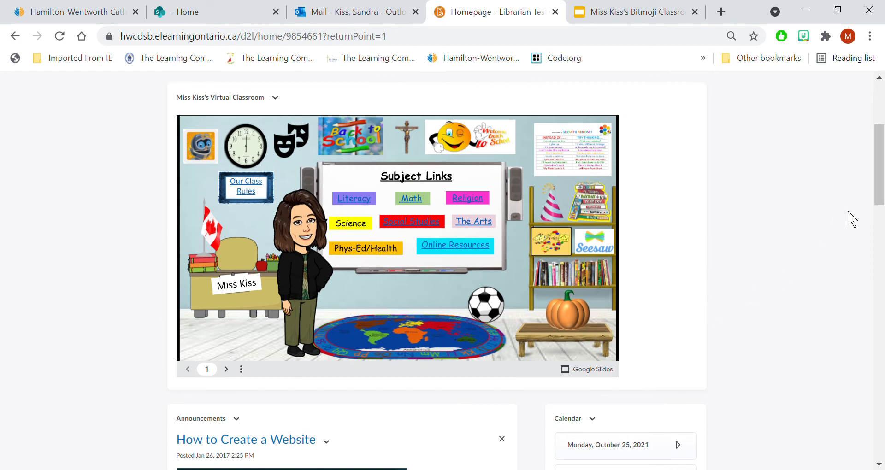
- Open the course's Content area
{"action": "left_click_drag", "start_coordinate": [882, 186], "coordinate": [880, 139]}
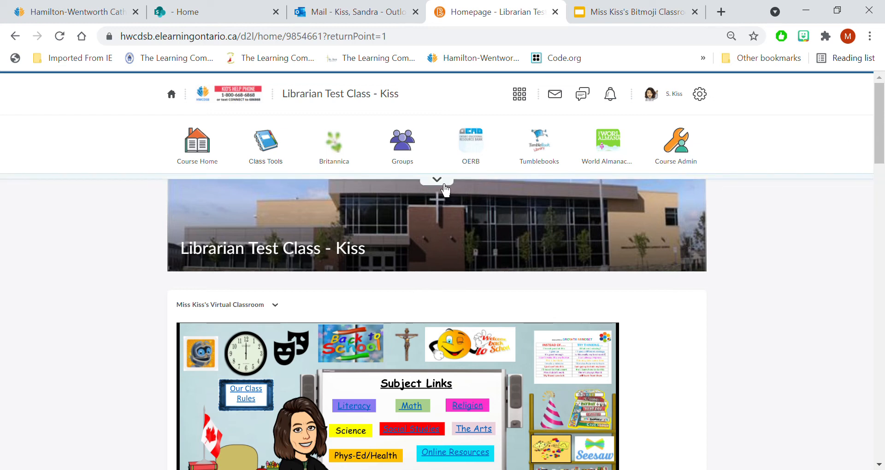
{"action": "left_click", "coordinate": [267, 176]}
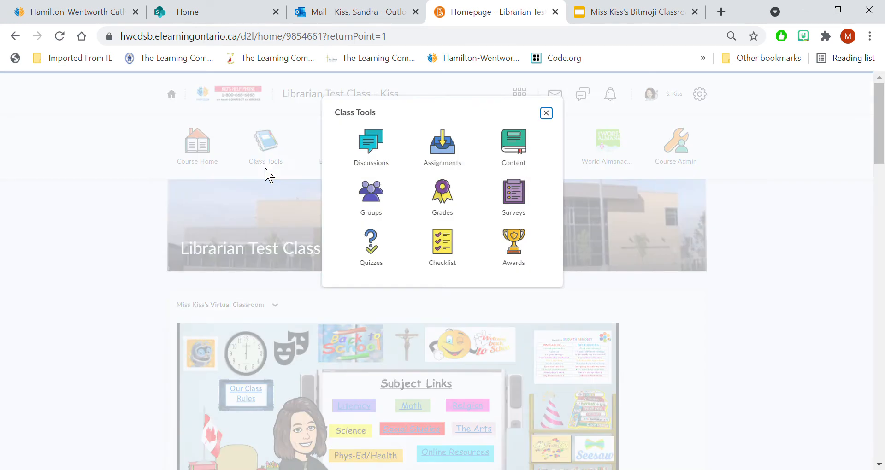
{"action": "left_click", "coordinate": [519, 175]}
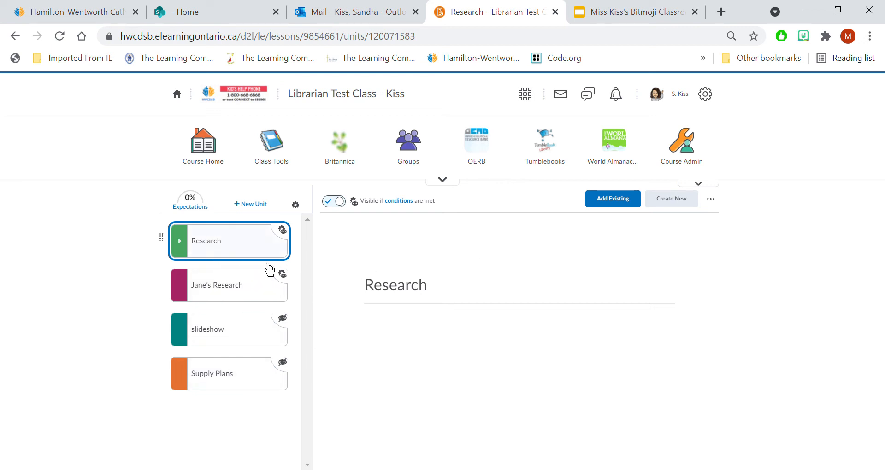
- Create a new lesson named Google Slide inside the Research unit, then save and close it
{"action": "left_click", "coordinate": [239, 258]}
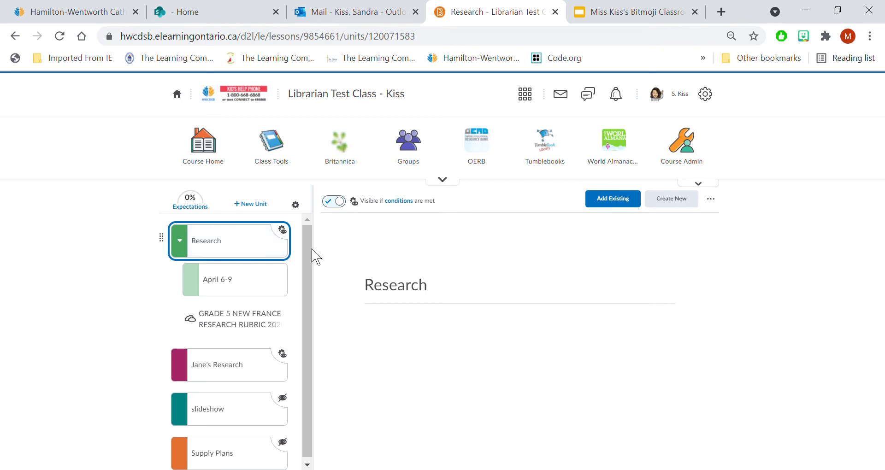
{"action": "left_click", "coordinate": [695, 214]}
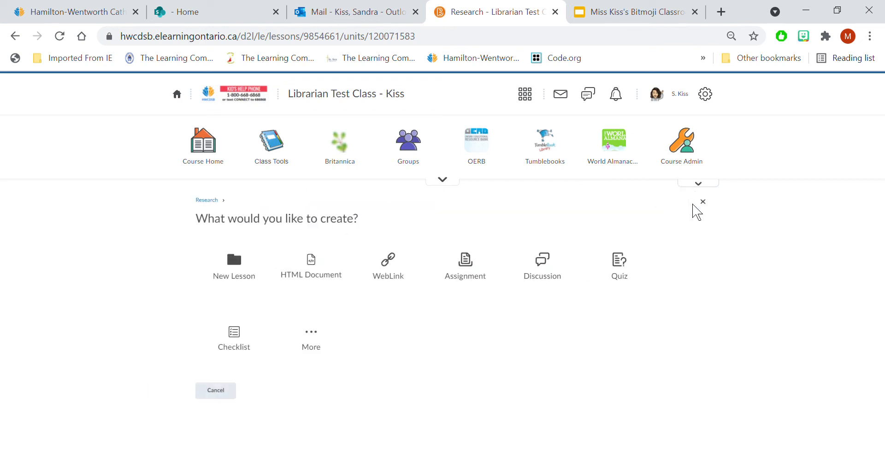
{"action": "left_click", "coordinate": [260, 275]}
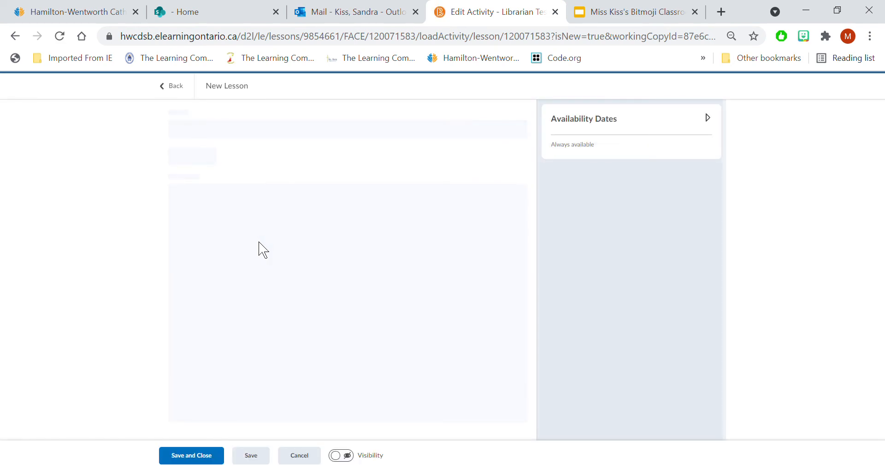
{"action": "left_click_drag", "start_coordinate": [228, 132], "coordinate": [164, 132]}
{"action": "left_click", "coordinate": [165, 133]}
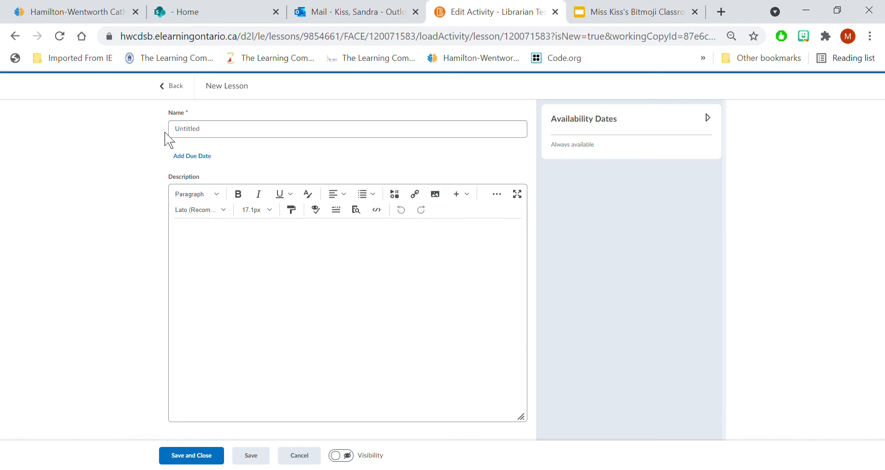
{"action": "left_click_drag", "start_coordinate": [221, 129], "coordinate": [148, 135]}
{"action": "type", "text": "Google Slide"}
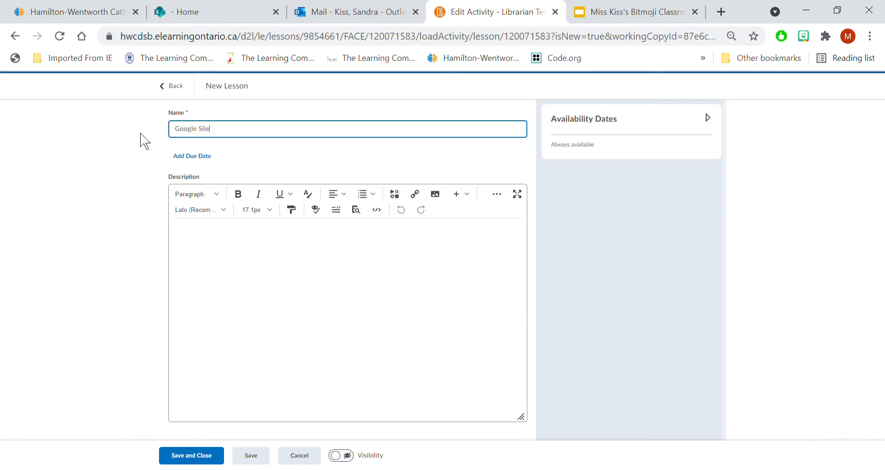
{"action": "left_click", "coordinate": [204, 462]}
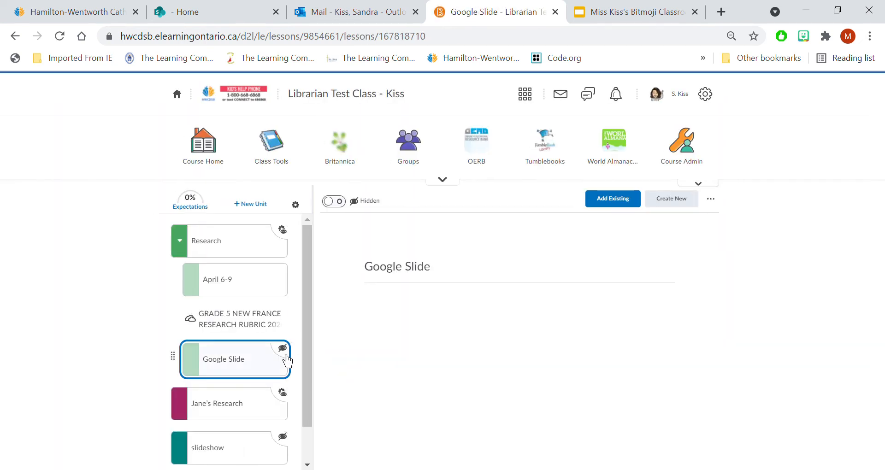
- Start a new HTML document in the Google Slide lesson and name it Virtual Class
{"action": "left_click", "coordinate": [686, 212]}
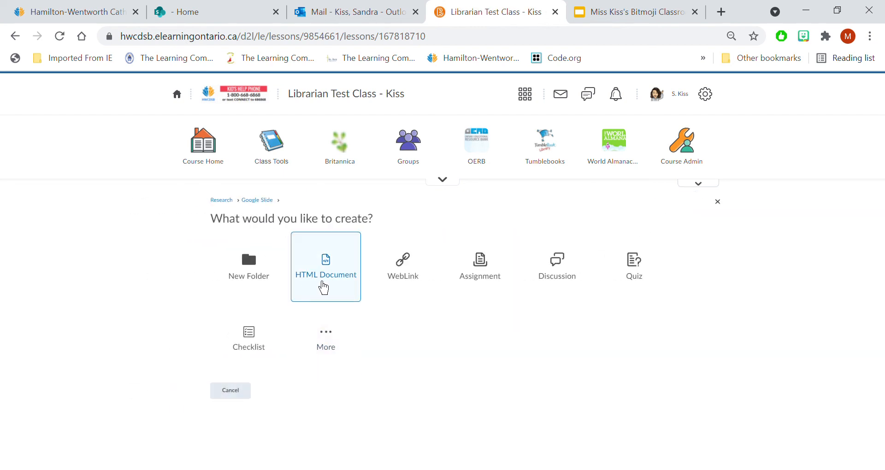
{"action": "left_click", "coordinate": [324, 288]}
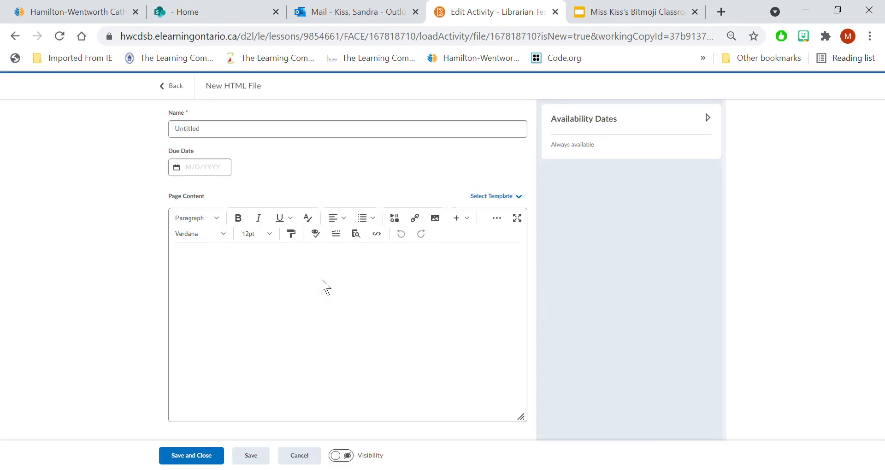
{"action": "left_click", "coordinate": [215, 129]}
{"action": "double_click", "coordinate": [215, 130]}
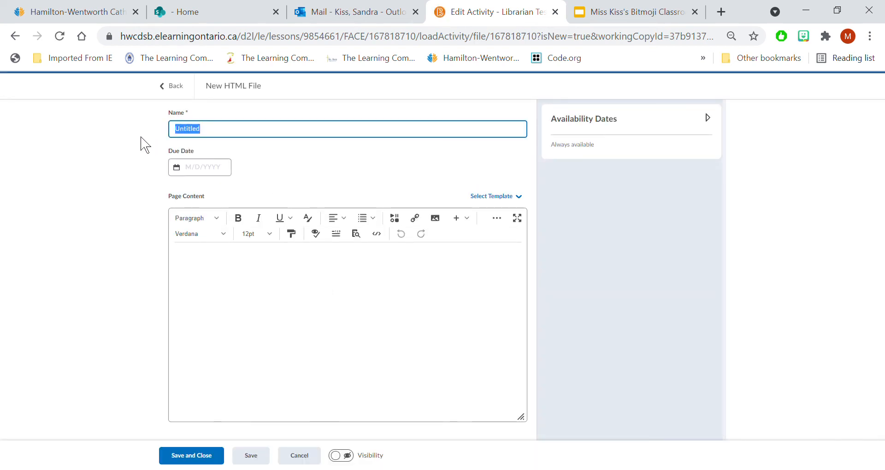
{"action": "type", "text": "Virtual Class"}
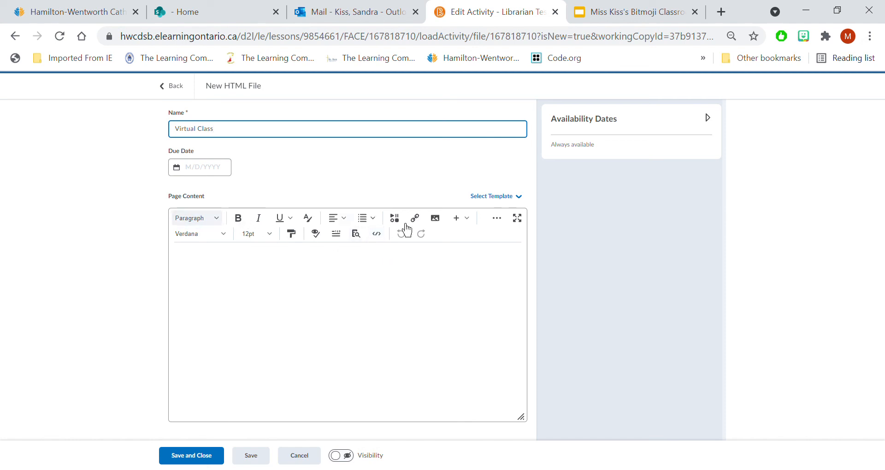
- Paste the Google Slides iframe embed code into the body of the page's source code, then save and close the page to view the slide
{"action": "left_click", "coordinate": [377, 235]}
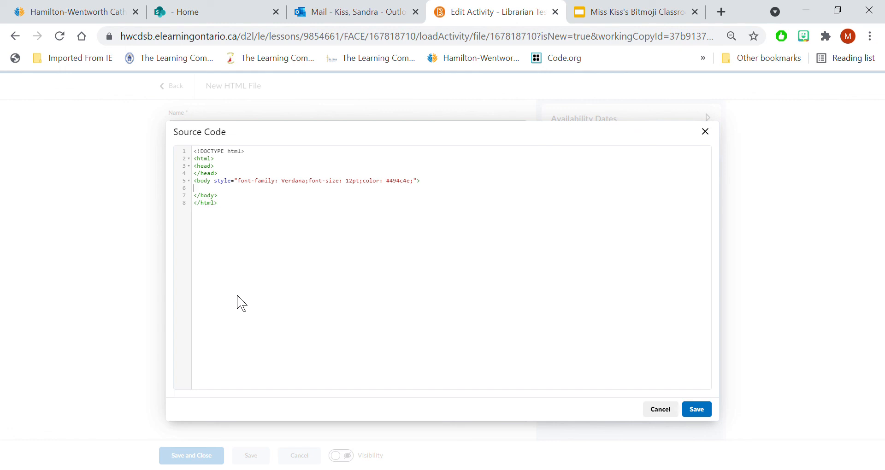
{"action": "type", "text": "<iframe src=\"https://docs.google.com/presentation/d/e/2PACX-1vSh93ns0ZL7HcrI-iVU1ZppmjCdmE_SkW25fNdG8MxPxMB0KPBHeU1odSRDTJSUpm5gHstRufTbaqVH/embed?start=false&loop=false&delayms=3000\" frameborder=\"0\" width=\"960\" height=\"569\" allowfullscreen=\"true\" mozallowfullscreen=\"true\" webkitallowfullscreen=\"true\"></iframe>"}
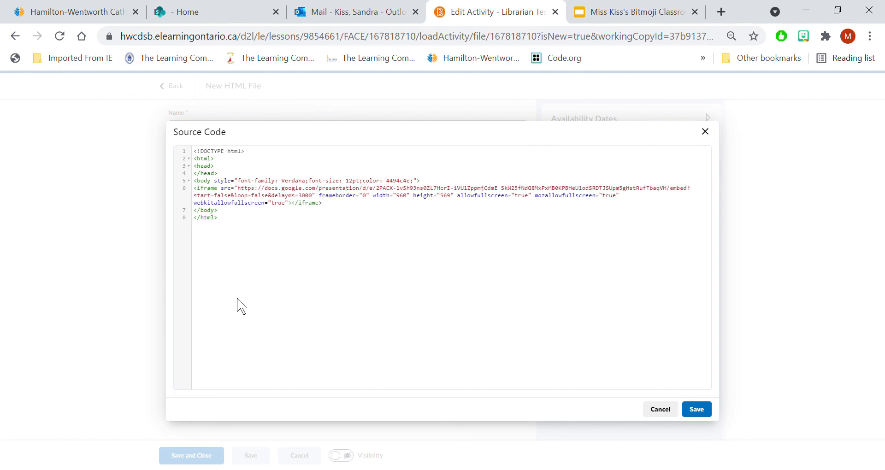
{"action": "left_click", "coordinate": [695, 410]}
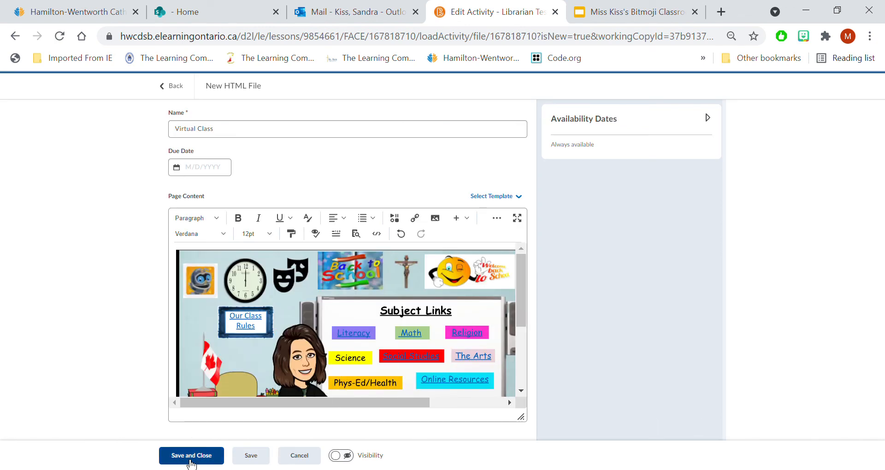
{"action": "left_click", "coordinate": [191, 455]}
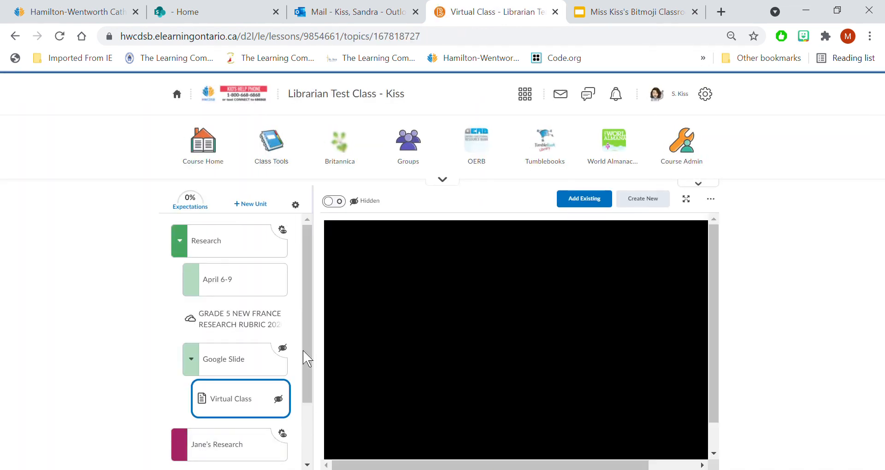
{"action": "left_click_drag", "start_coordinate": [716, 322], "coordinate": [722, 395]}
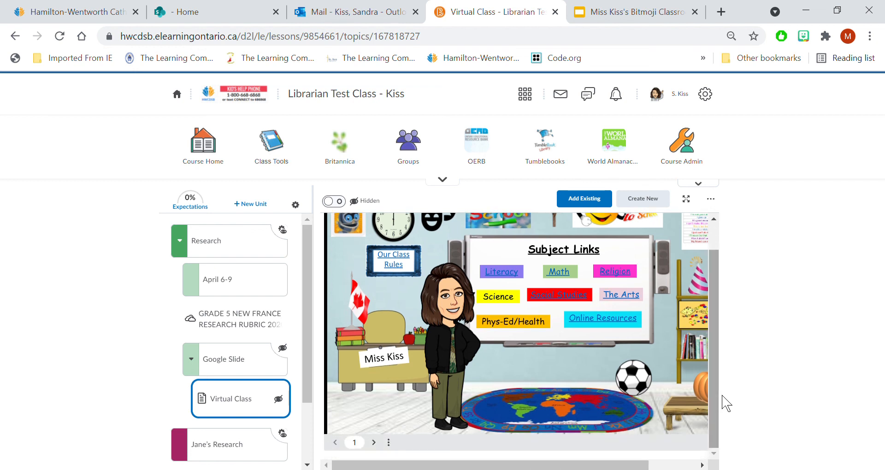